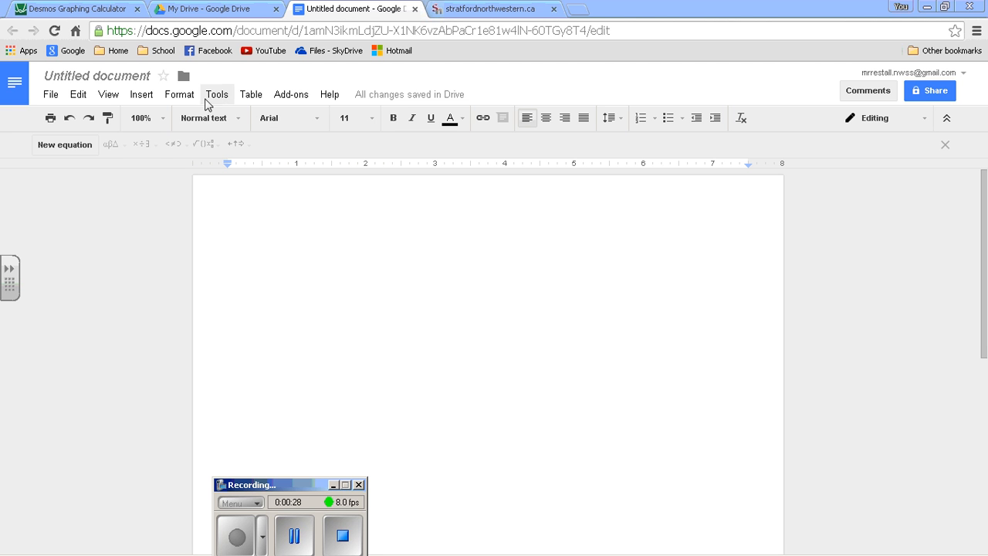
Step: Insert an equation in the document and enter t with subscript n followed by an equals sign
{"action": "left_click", "coordinate": [146, 100]}
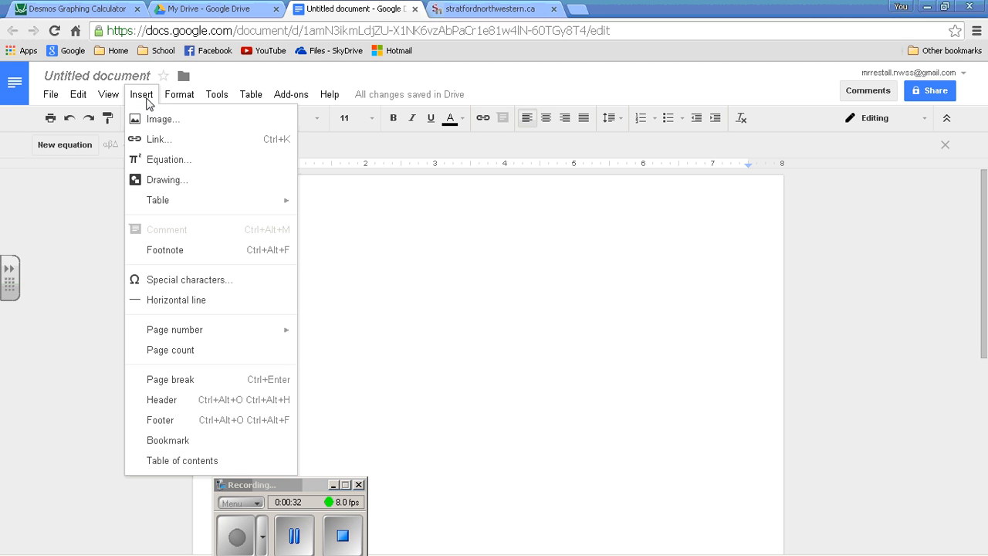
{"action": "left_click", "coordinate": [158, 164]}
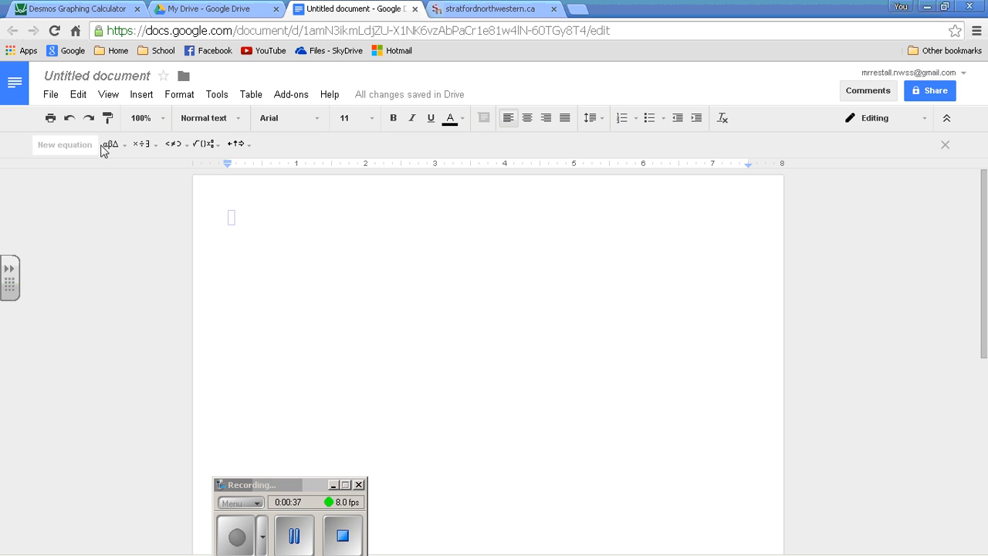
{"action": "left_click", "coordinate": [218, 150]}
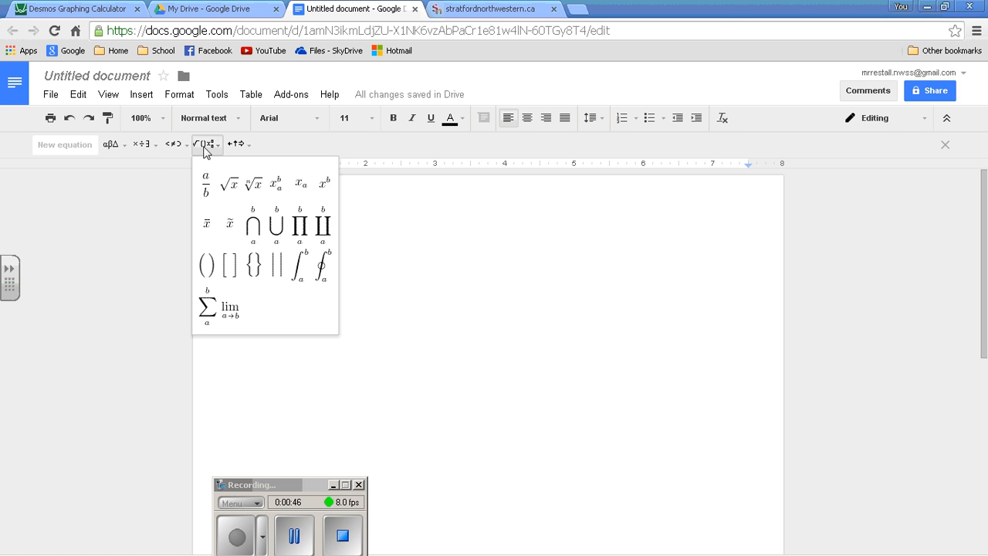
{"action": "left_click", "coordinate": [302, 192]}
{"action": "type", "text": "t"}
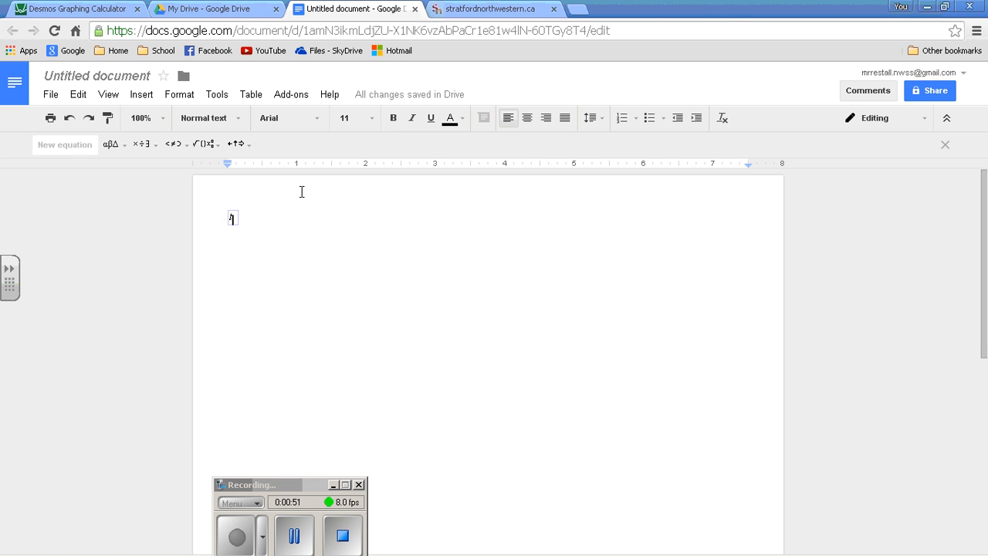
{"action": "type", "text": "_n"}
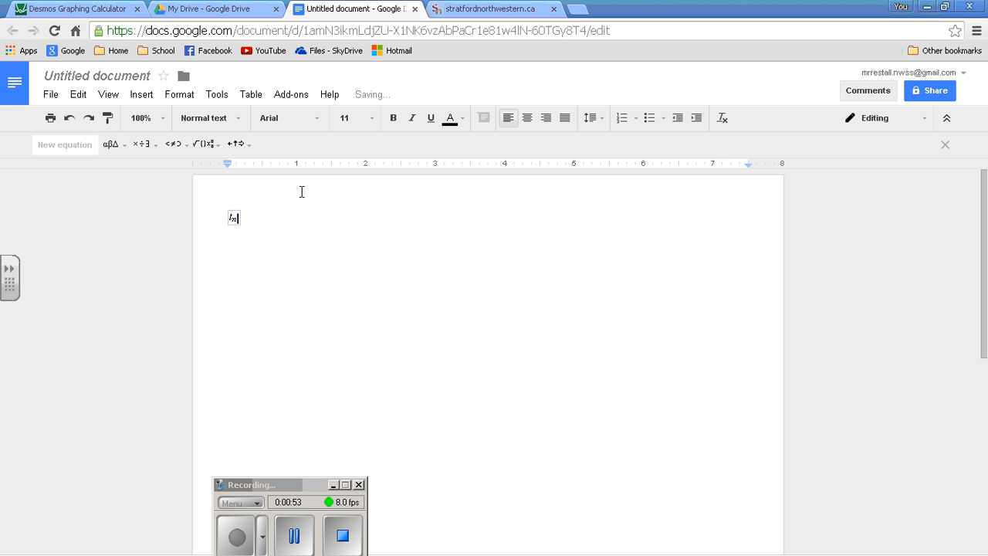
{"action": "key", "text": "Right"}
{"action": "type", "text": "="}
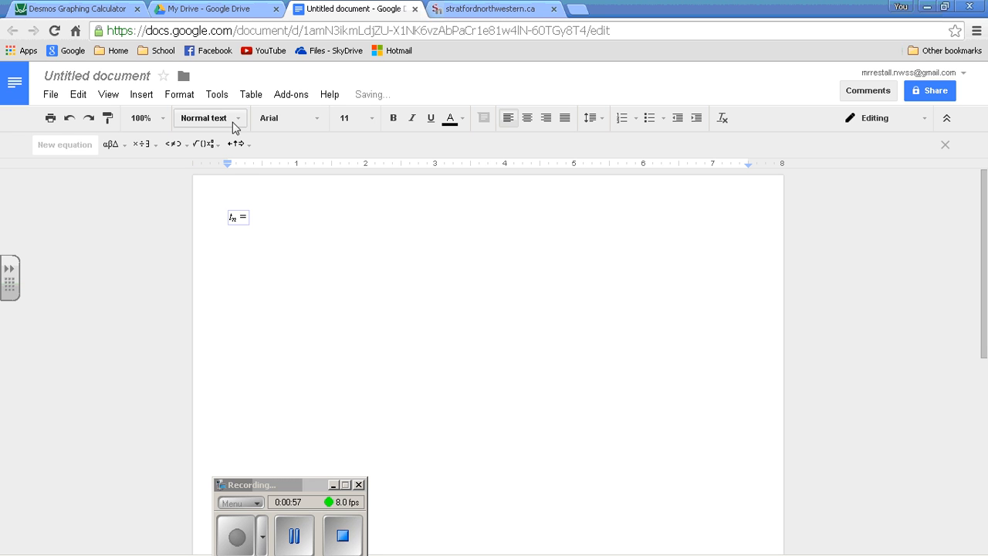
Step: Add the fraction 1/2 after the equals sign in the equation
{"action": "left_click", "coordinate": [218, 151]}
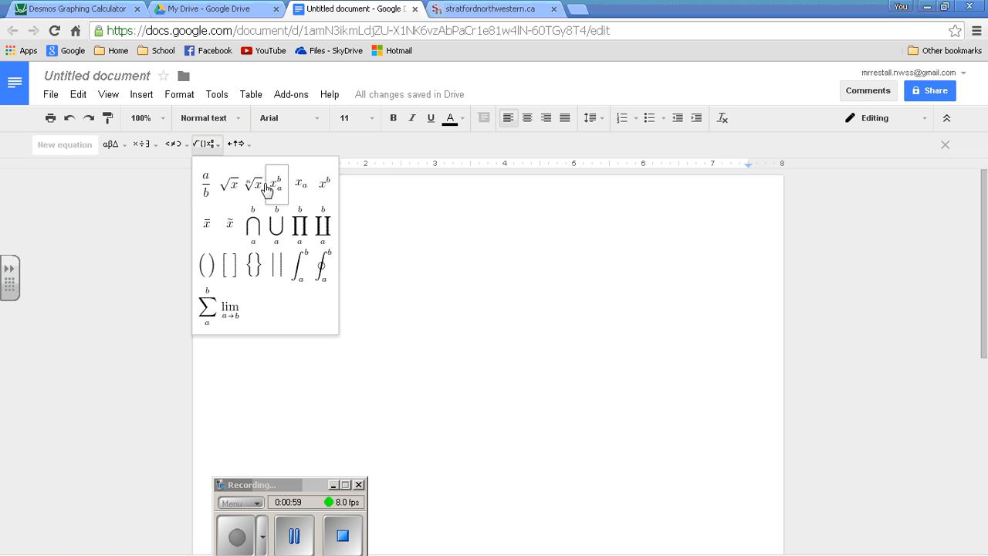
{"action": "left_click", "coordinate": [209, 184]}
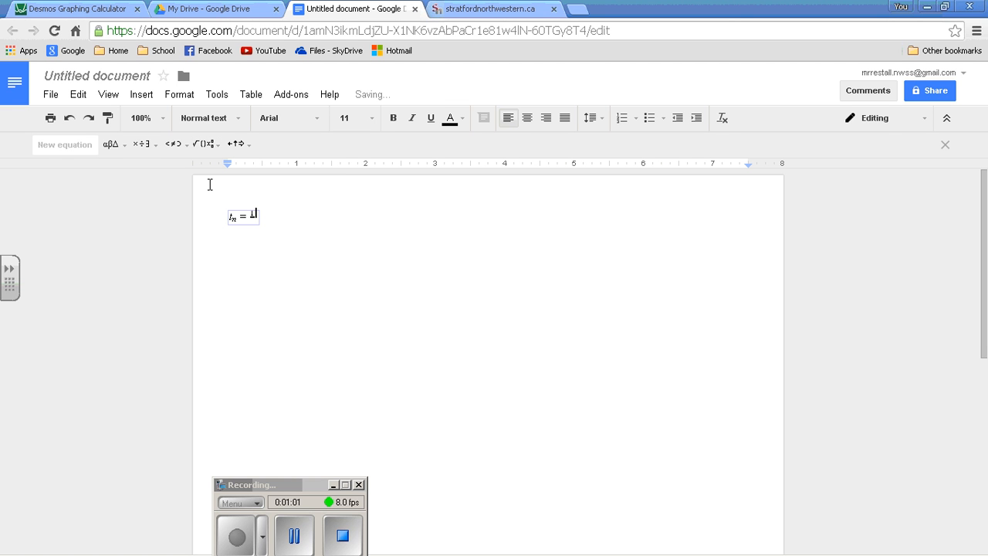
{"action": "type", "text": "2"}
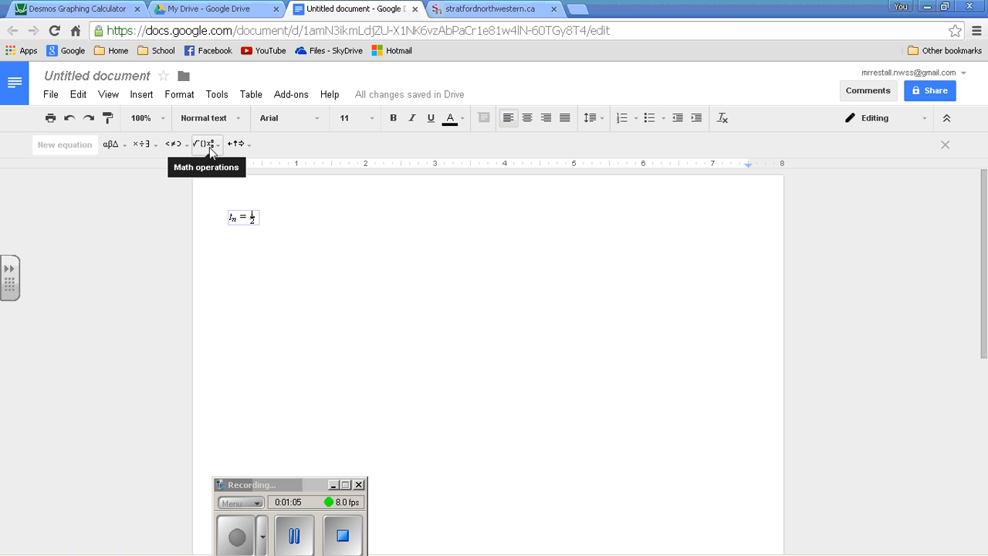
Step: Add a square root containing t with subscript n-1 after the fraction, and leave the equation
{"action": "left_click", "coordinate": [213, 150]}
{"action": "left_click", "coordinate": [230, 188]}
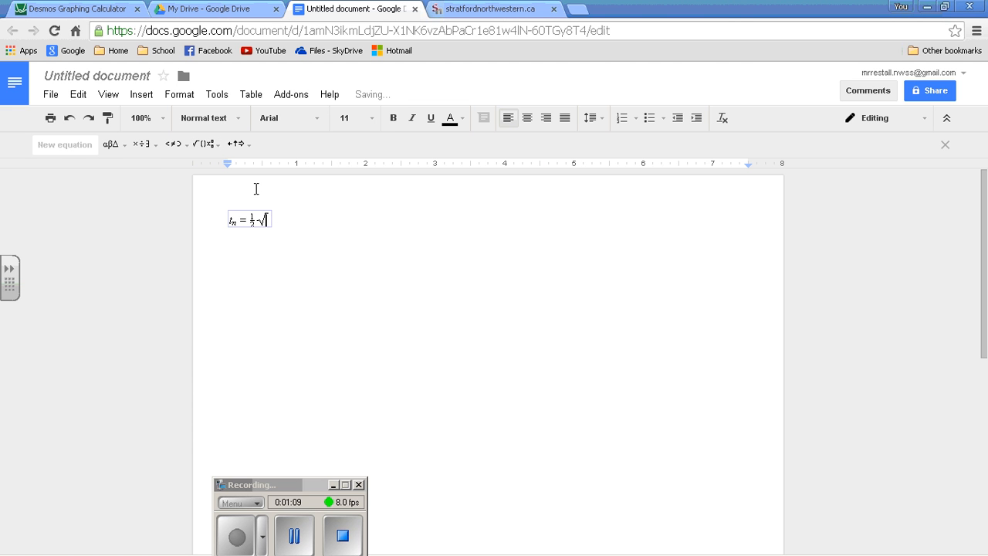
{"action": "left_click", "coordinate": [218, 148]}
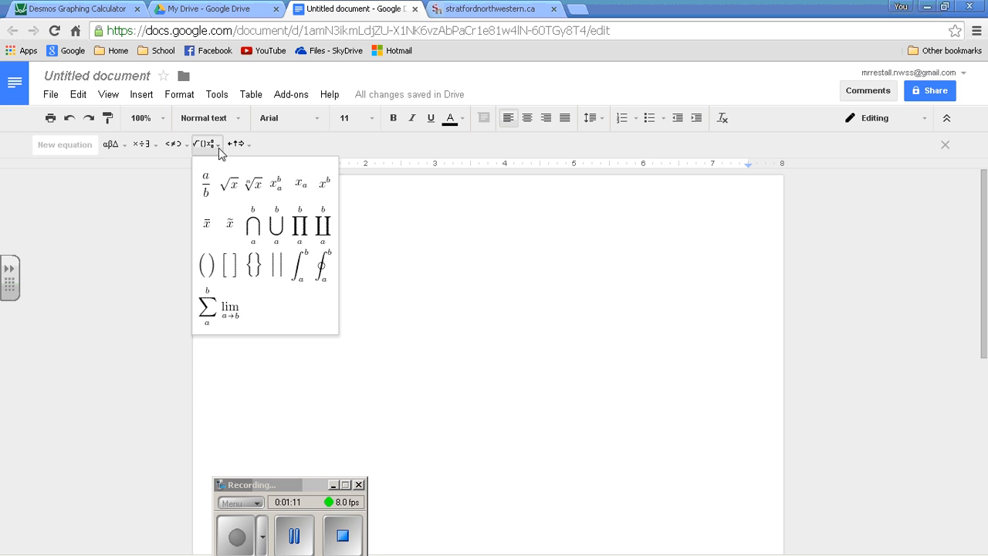
{"action": "left_click", "coordinate": [301, 193]}
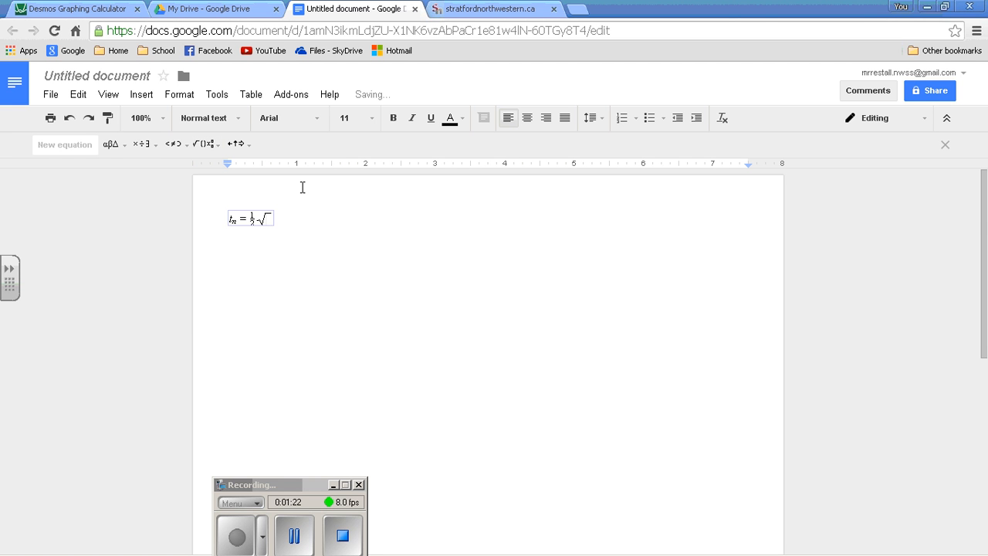
{"action": "type", "text": "8_n-1"}
{"action": "left_click", "coordinate": [376, 244]}
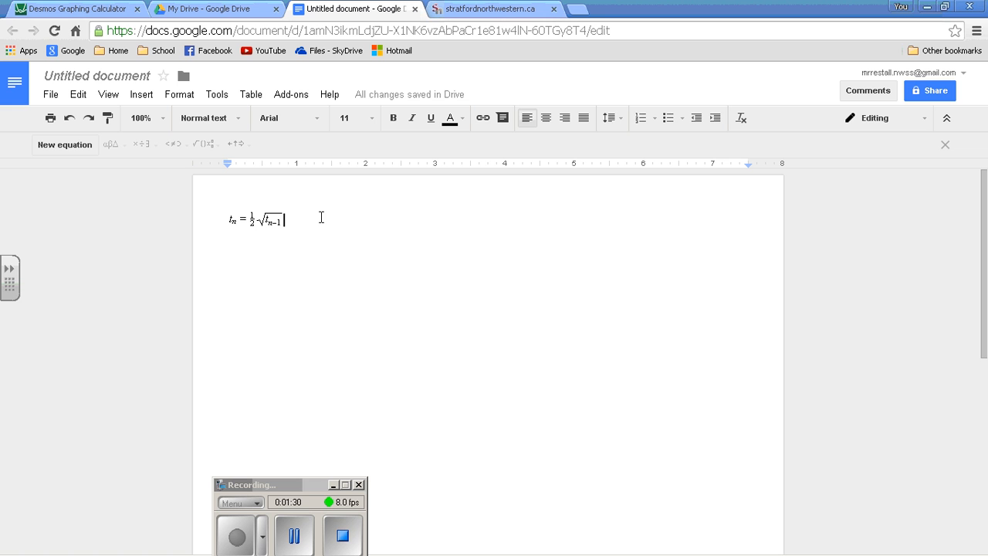
{"action": "key", "text": "Left"}
{"action": "key", "text": "Left"}
{"action": "key", "text": "Left"}
{"action": "key", "text": "Left"}
{"action": "key", "text": "Left"}
{"action": "key", "text": "Left"}
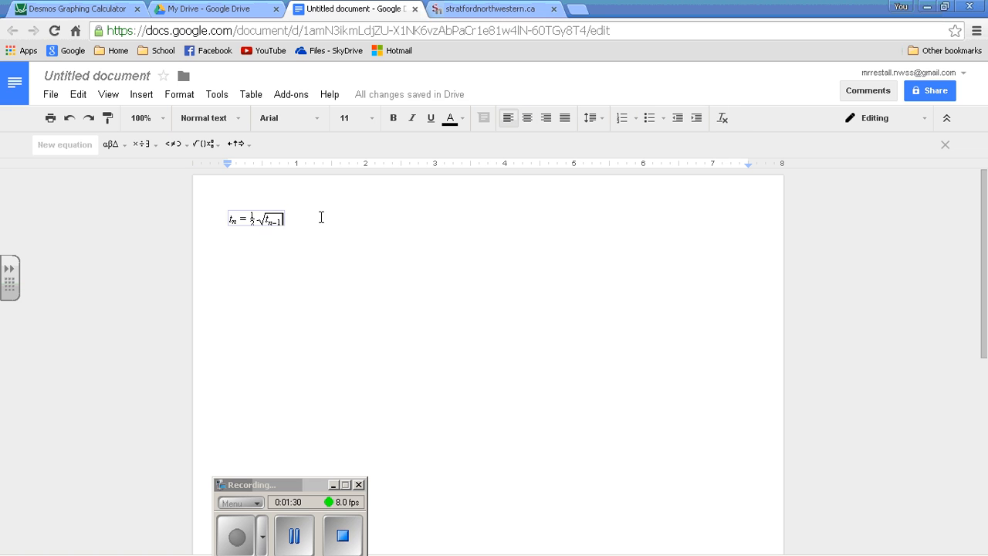
Step: Write "This is treated like a character." before the equation and move the equation to a new line
{"action": "left_click", "coordinate": [221, 213]}
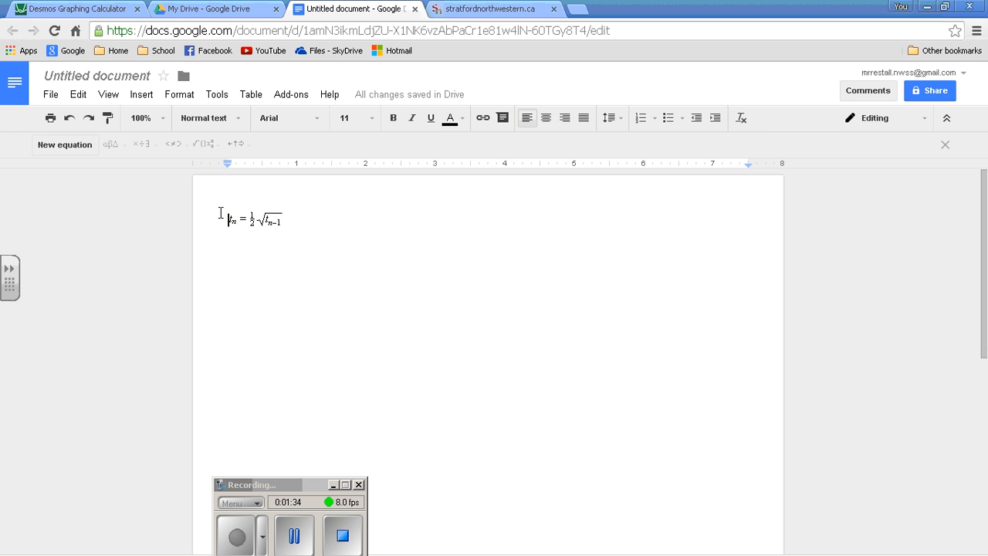
{"action": "type", "text": "This is "}
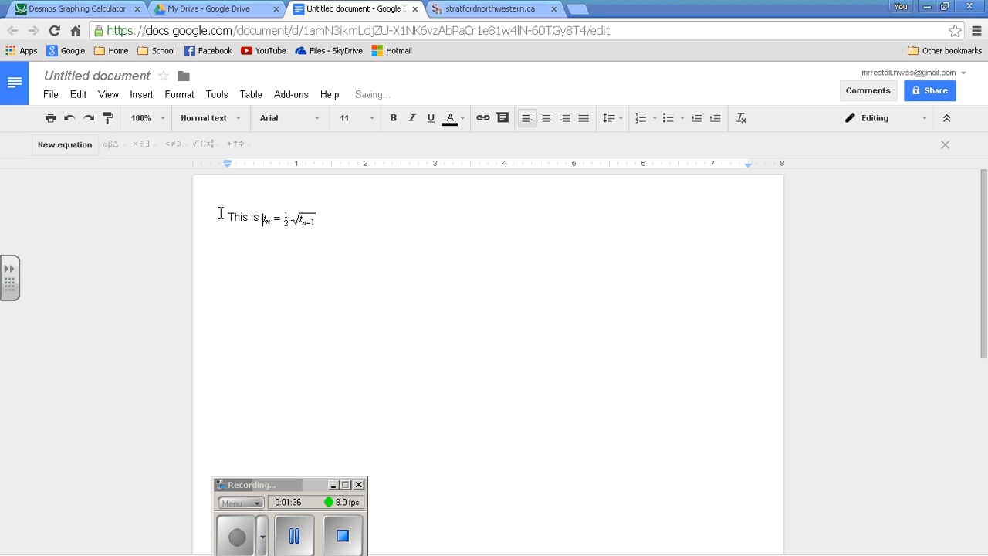
{"action": "type", "text": "treated li"}
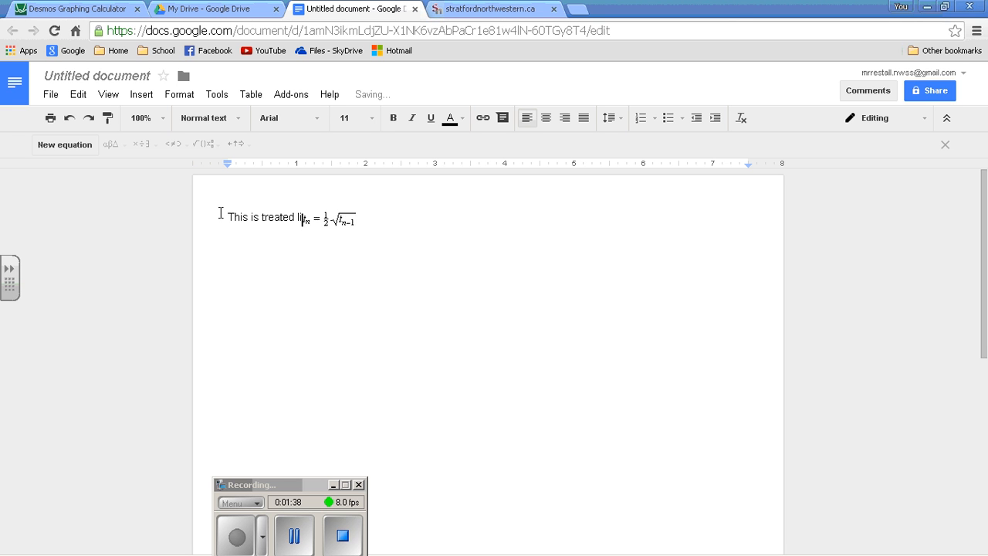
{"action": "type", "text": "ke a charac"}
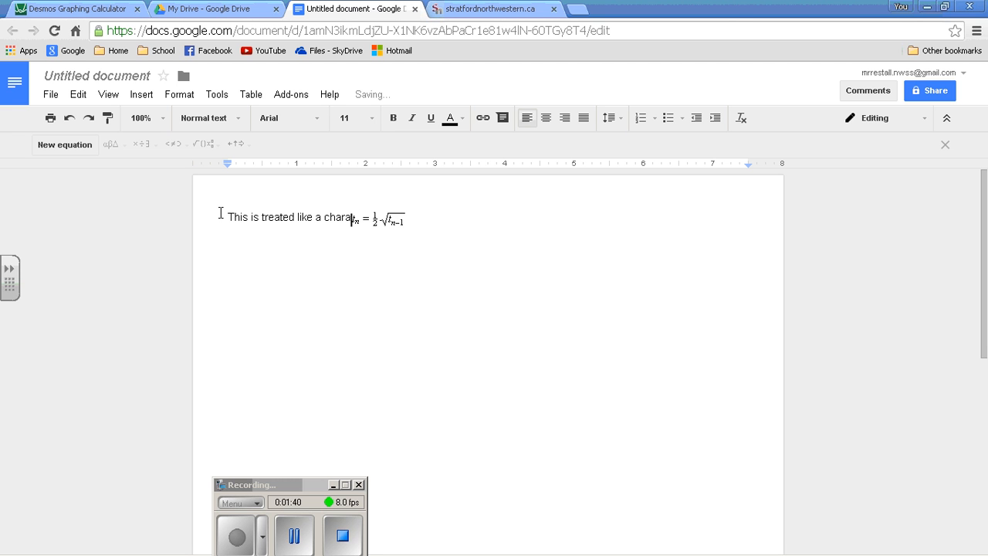
{"action": "type", "text": "ter."}
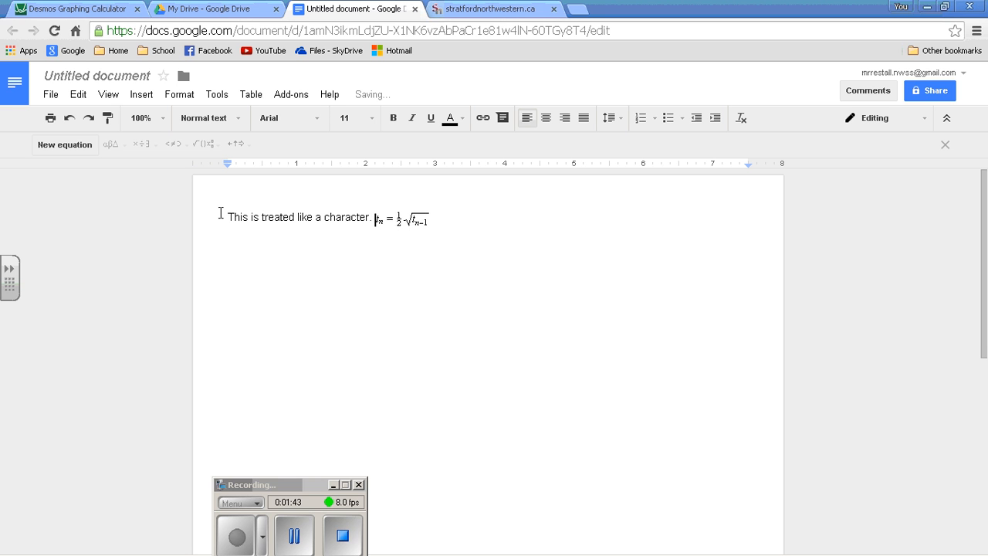
{"action": "key", "text": "Return"}
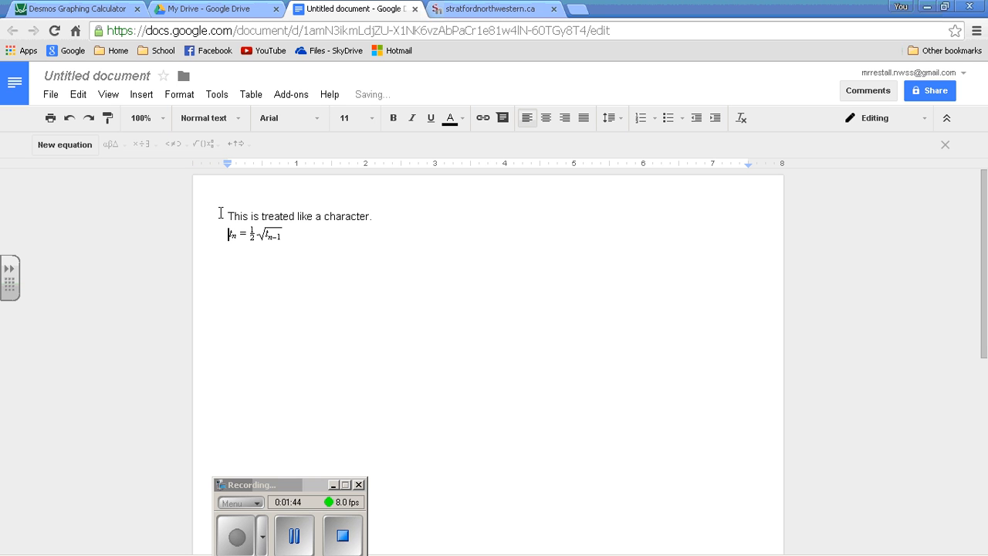
Step: Write "Hello. This is my equation." after the equation on the same line
{"action": "key", "text": "Right"}
{"action": "key", "text": "Right"}
{"action": "key", "text": "Right"}
{"action": "type", "text": "Hello. This is my equation."}
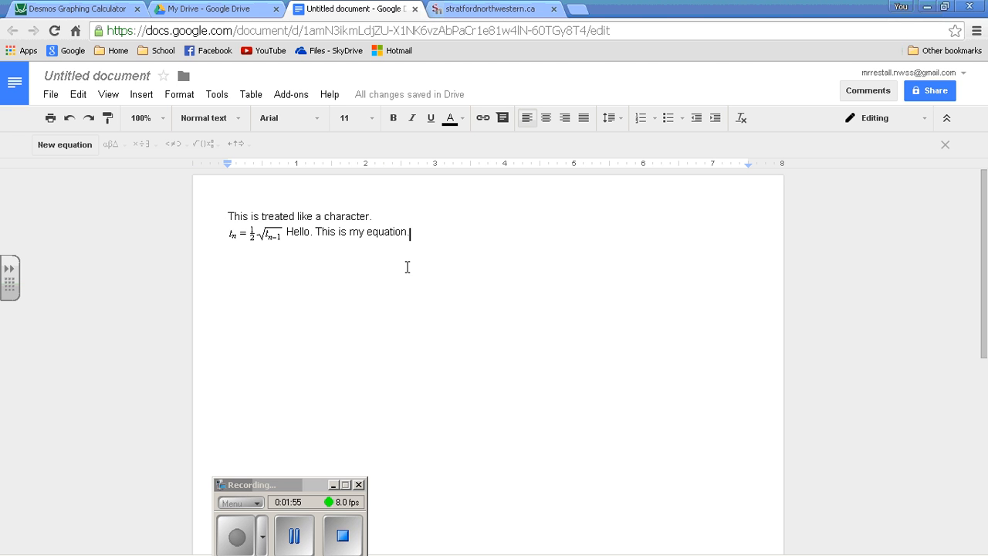
Step: Switch to the blank OpenOffice.org Writer document and insert a formula object
{"action": "mouse_move", "coordinate": [35, 540]}
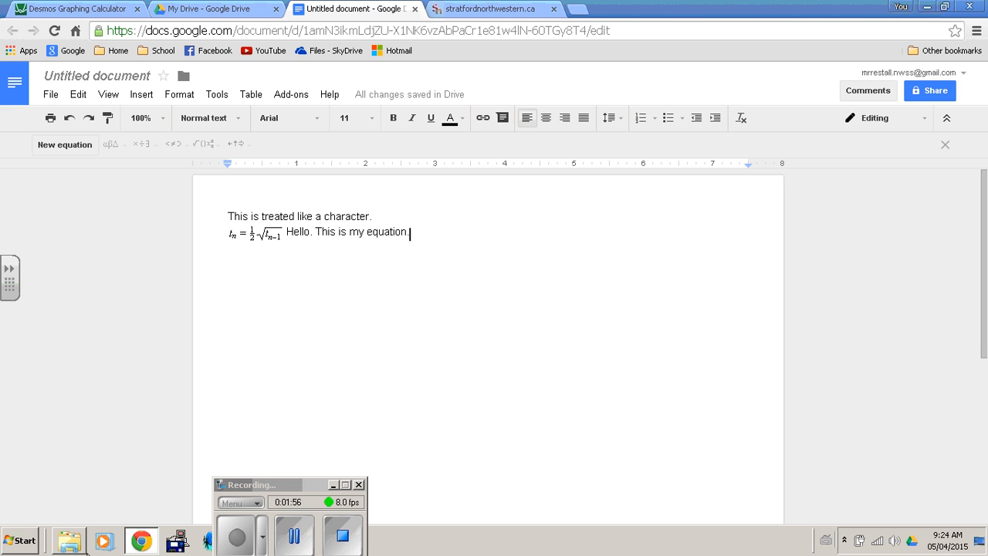
{"action": "left_click", "coordinate": [333, 485]}
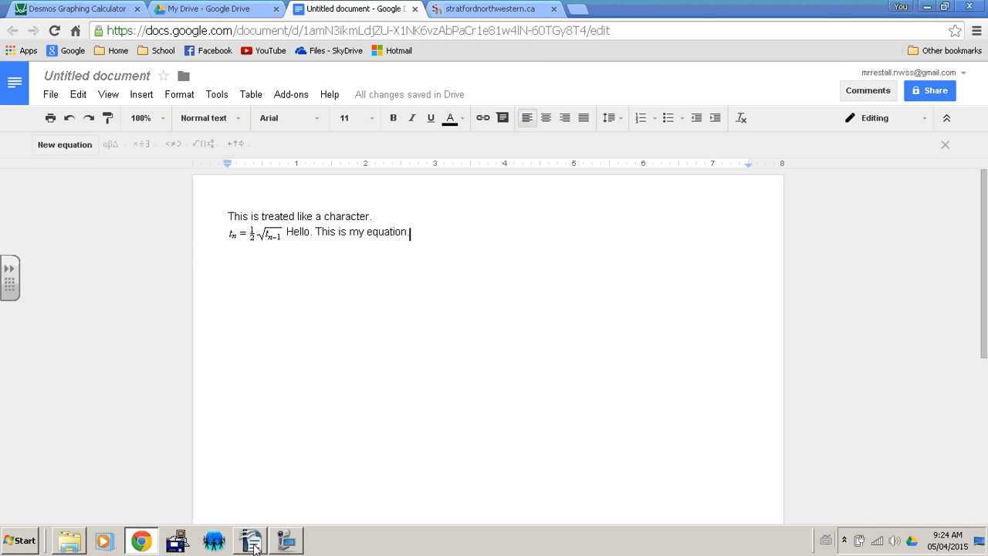
{"action": "left_click", "coordinate": [261, 545]}
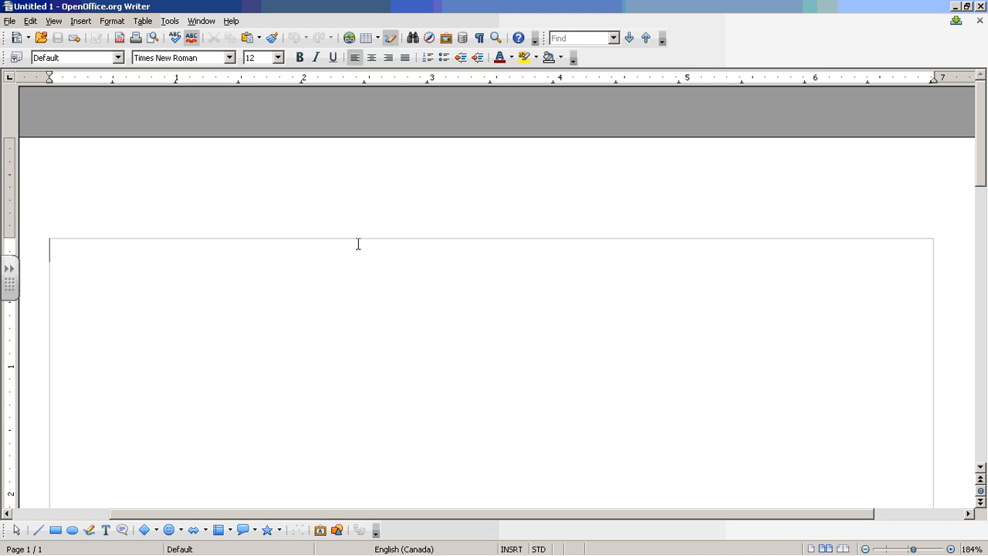
{"action": "left_click", "coordinate": [80, 25]}
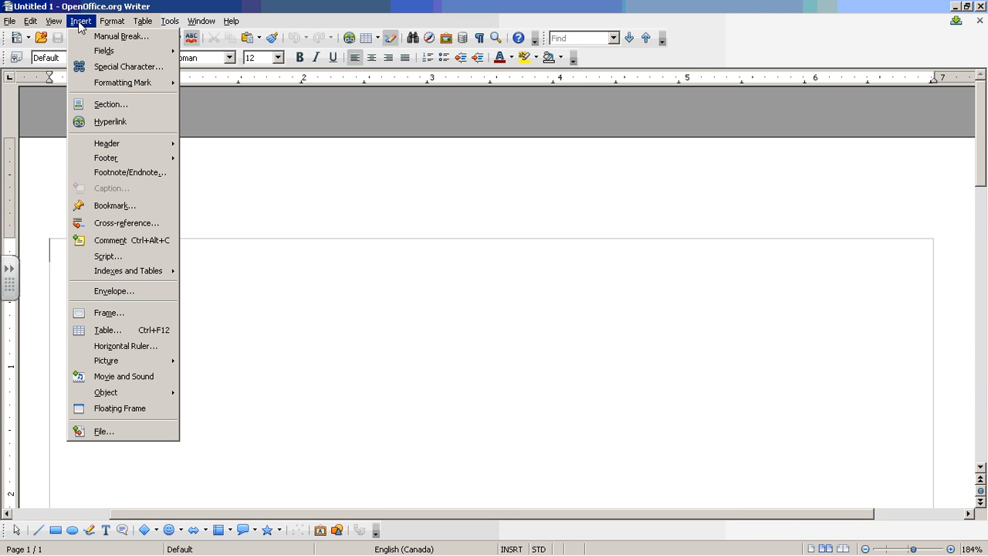
{"action": "mouse_move", "coordinate": [116, 398]}
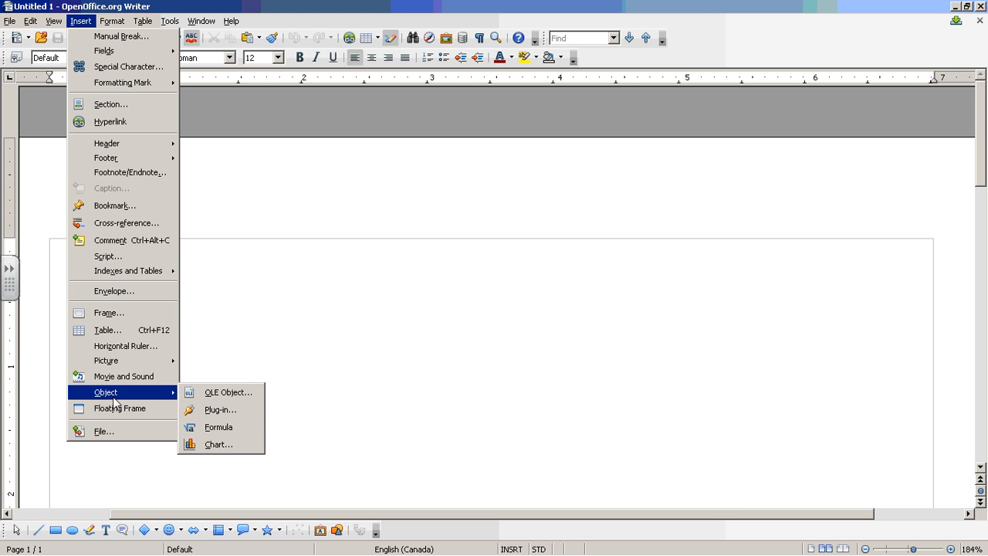
{"action": "left_click", "coordinate": [205, 427]}
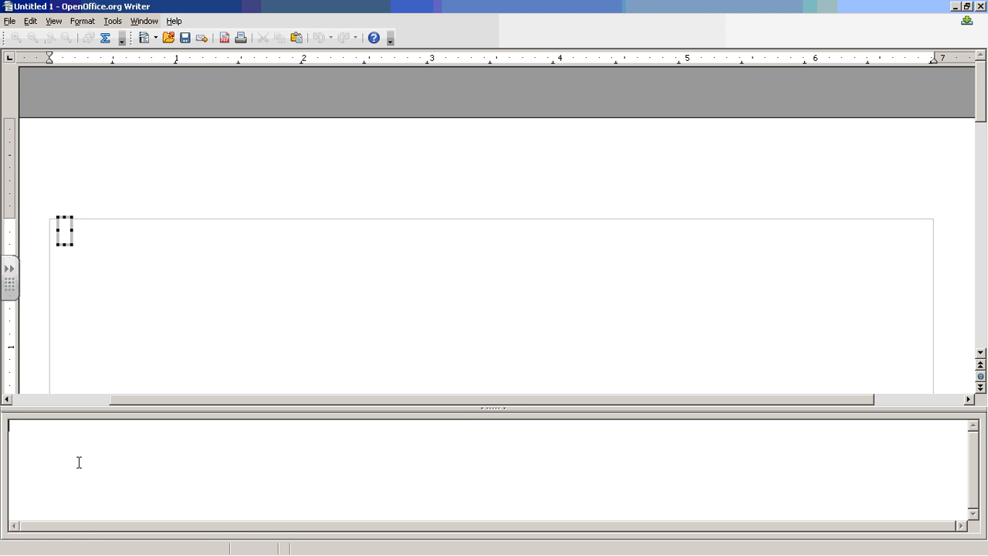
Step: Enter t_n``=`` as the start of the formula code, with small spaces around the equals sign
{"action": "type", "text": "t"}
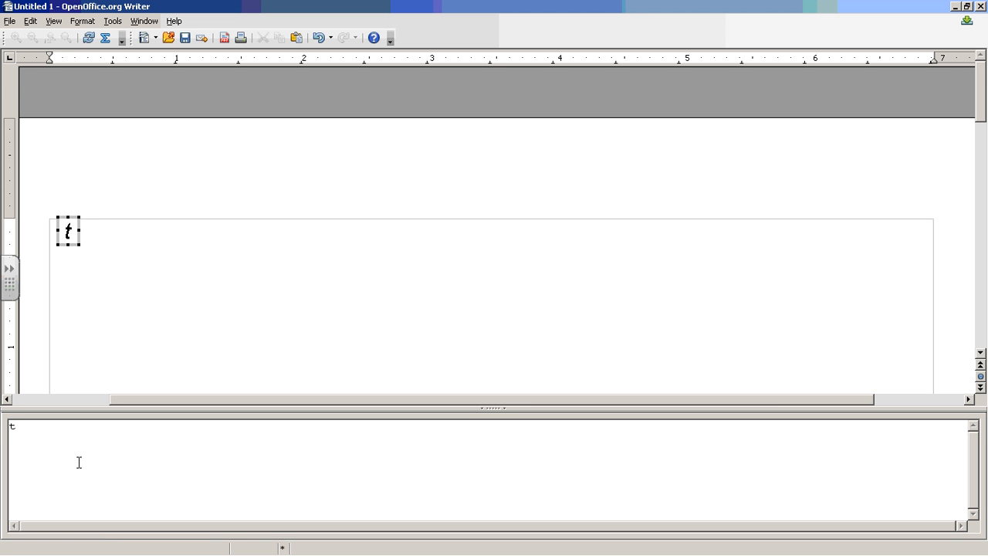
{"action": "type", "text": "_n"}
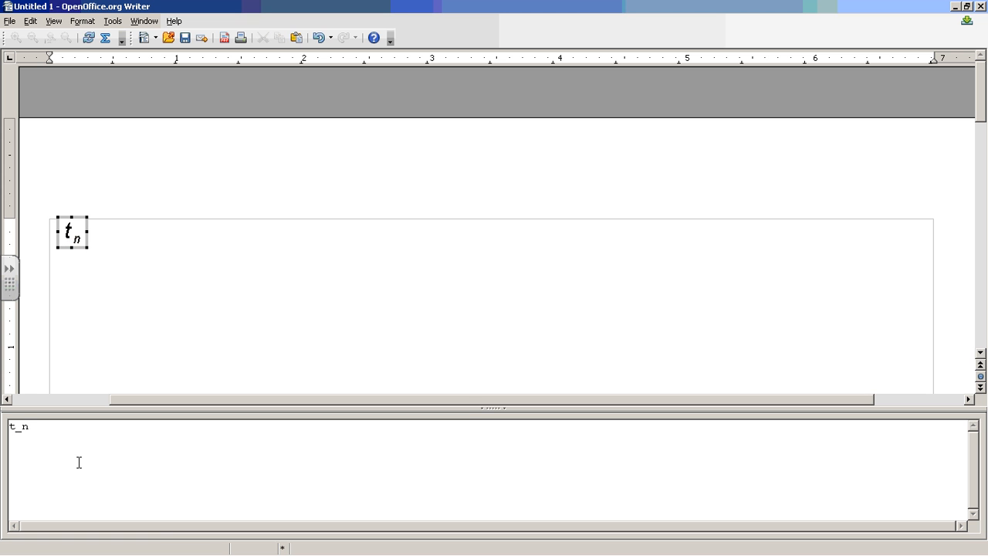
{"action": "key", "text": "Home"}
{"action": "key", "text": "Right"}
{"action": "type", "text": "``=``"}
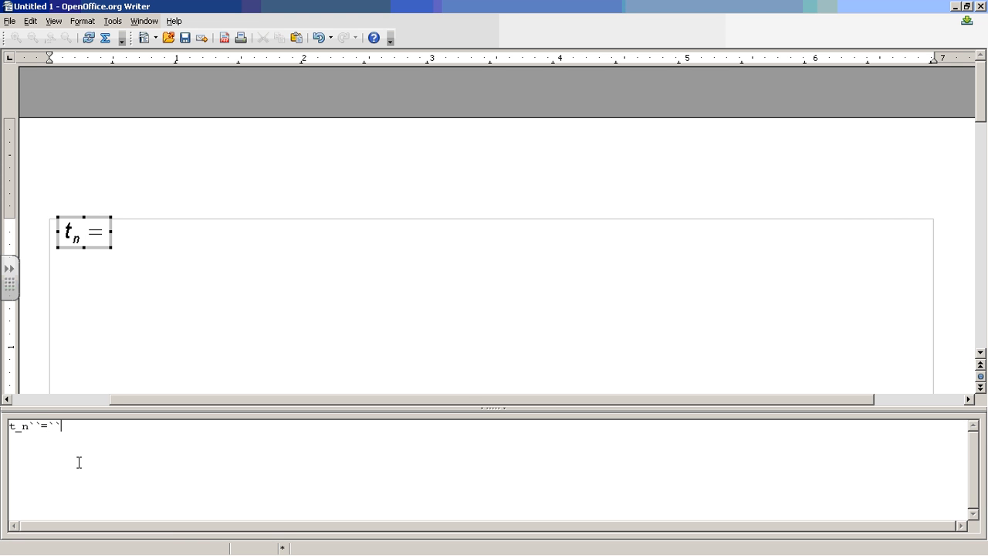
Step: Extend the formula code with the fraction 1 over 2 and an empty square root, sqrt {}
{"action": "type", "text": "1 over "}
{"action": "type", "text": "12"}
{"action": "key", "text": "BackSpace"}
{"action": "key", "text": "BackSpace"}
{"action": "type", "text": "2"}
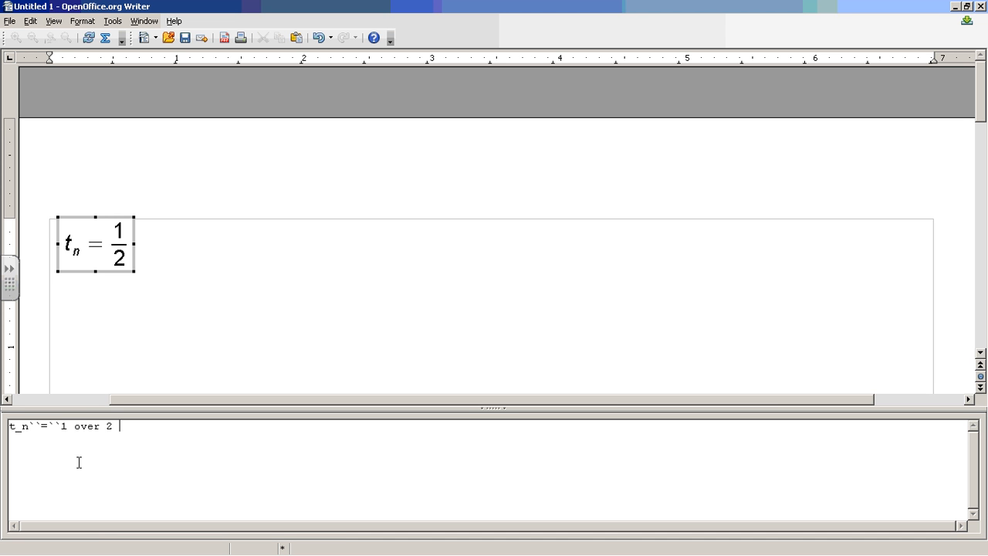
{"action": "type", "text": " sqrt"}
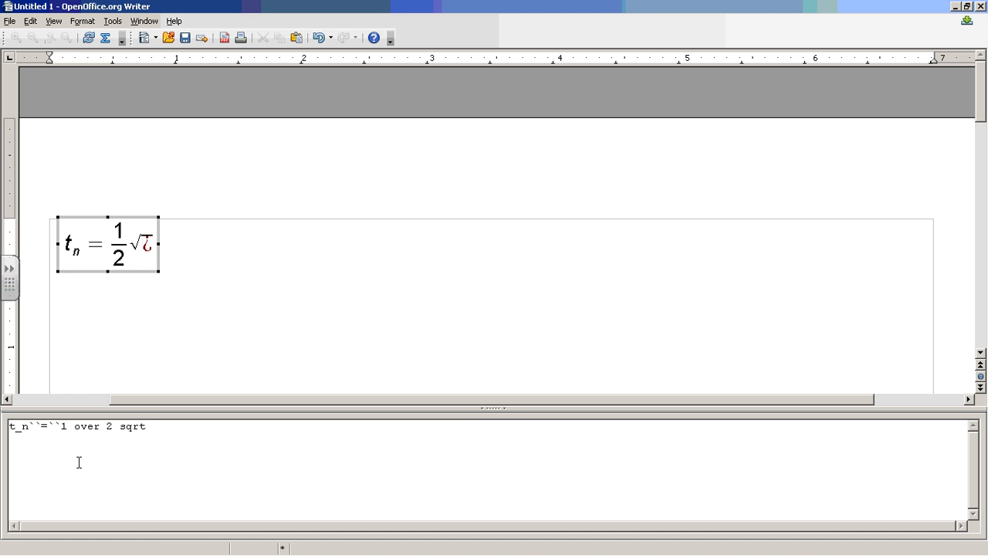
{"action": "type", "text": " {"}
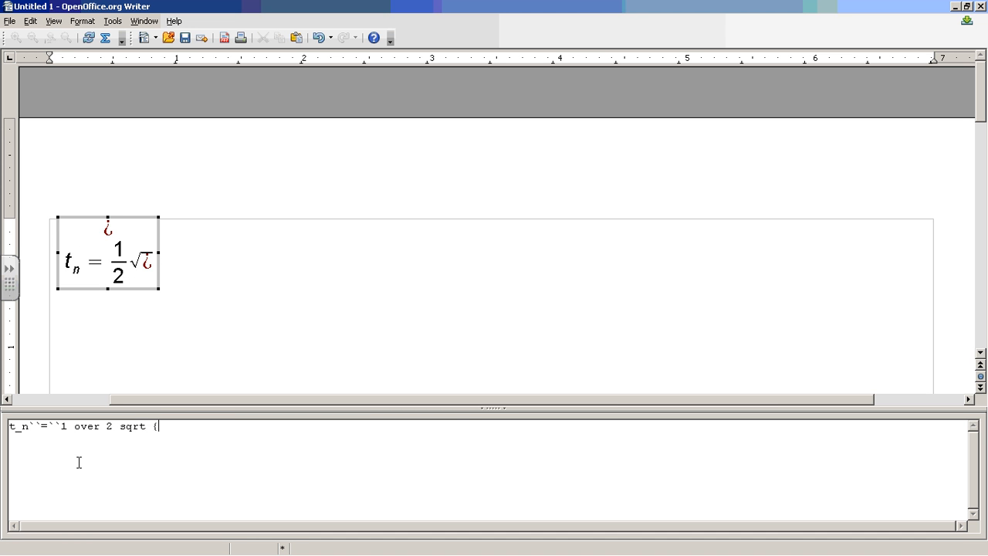
{"action": "type", "text": "}"}
Step: Insert an x between the fraction and sqrt in the formula code
{"action": "key", "text": "Left"}
{"action": "key", "text": "Left"}
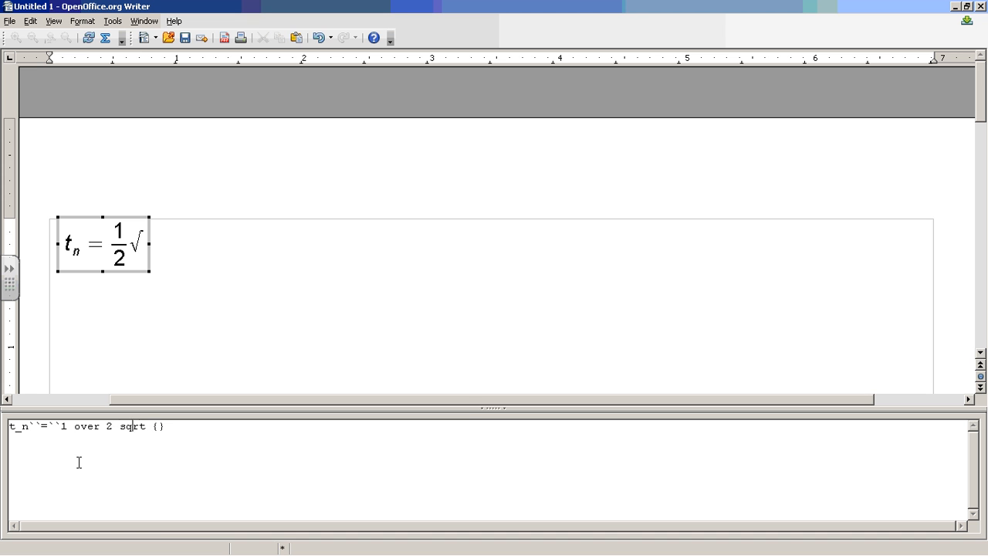
{"action": "key", "text": "Left"}
{"action": "key", "text": "Left"}
{"action": "key", "text": "Left"}
{"action": "key", "text": "Left"}
{"action": "key", "text": "Left"}
{"action": "type", "text": "x "}
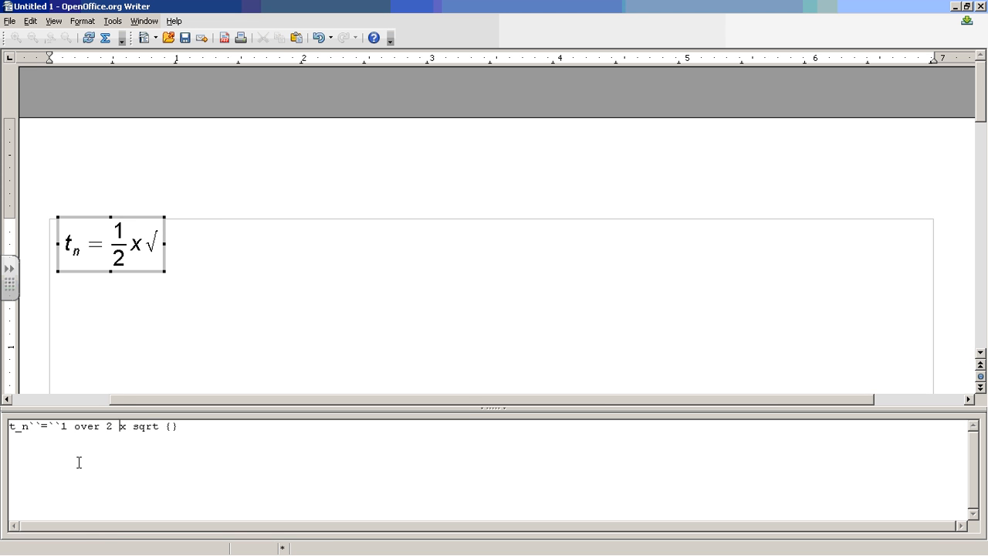
Step: Group 2 x in braces in the formula code so both form the fraction's denominator
{"action": "type", "text": "{"}
{"action": "key", "text": "Right"}
{"action": "key", "text": "Right"}
{"action": "type", "text": "}"}
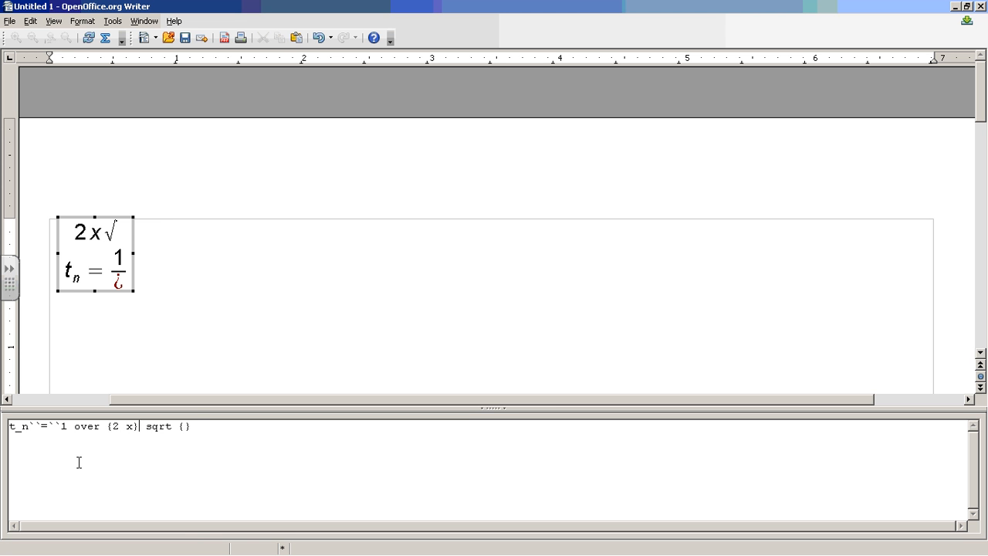
Step: Enter t_{n-1} inside the empty sqrt braces of the formula code
{"action": "left_click", "coordinate": [186, 427]}
{"action": "type", "text": "t_{"}
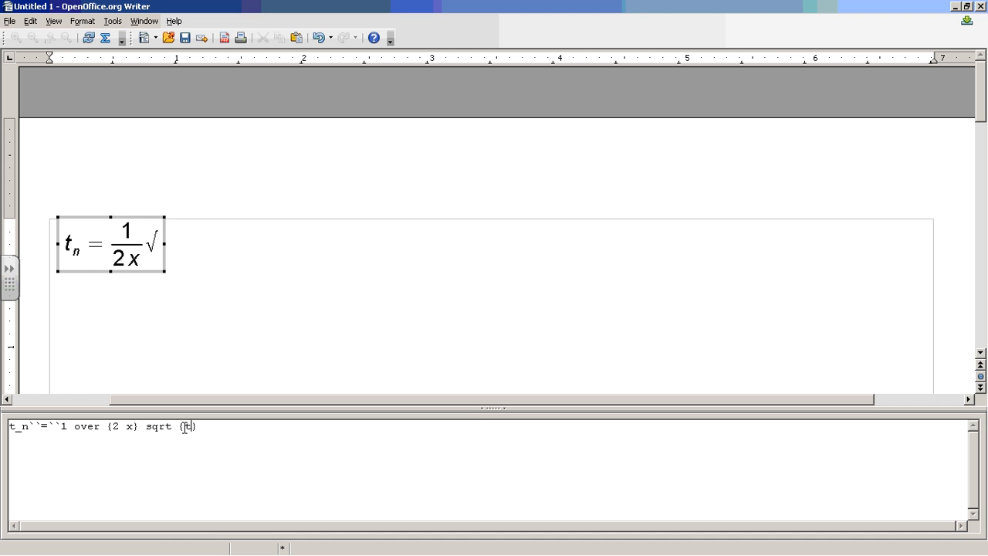
{"action": "type", "text": "n-1}"}
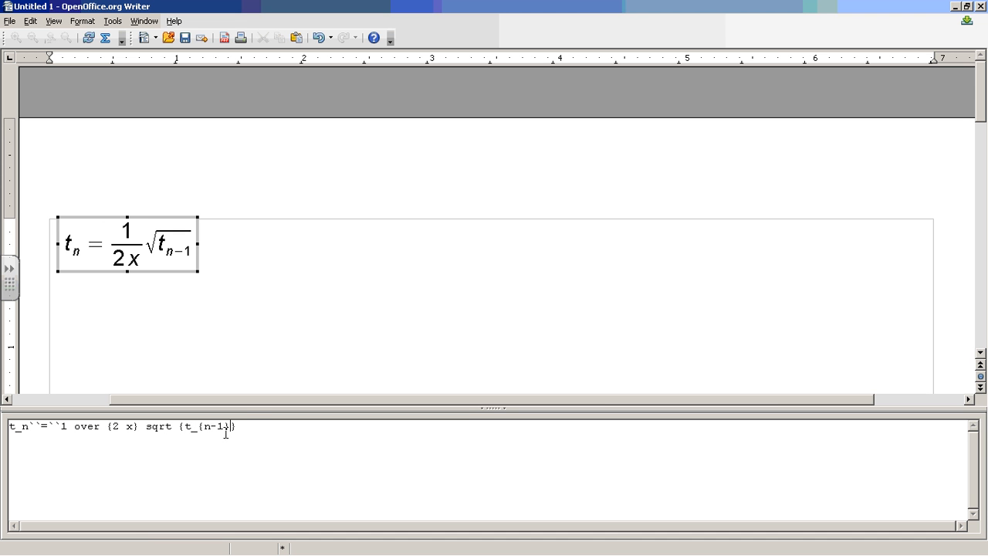
Step: Add a small space on each side of the minus sign in the n-1 subscript using grave accents
{"action": "left_click", "coordinate": [211, 430]}
{"action": "type", "text": "+"}
{"action": "key", "text": "Right"}
{"action": "type", "text": "`"}
{"action": "left_click", "coordinate": [285, 429]}
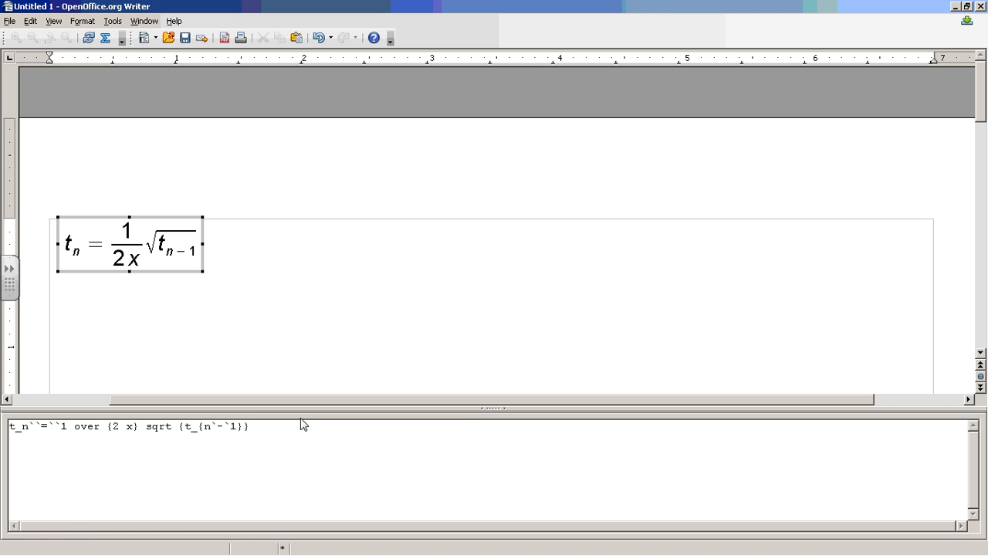
Step: Launch WordPerfect, then return to the Writer document and leave formula editing
{"action": "mouse_move", "coordinate": [241, 554]}
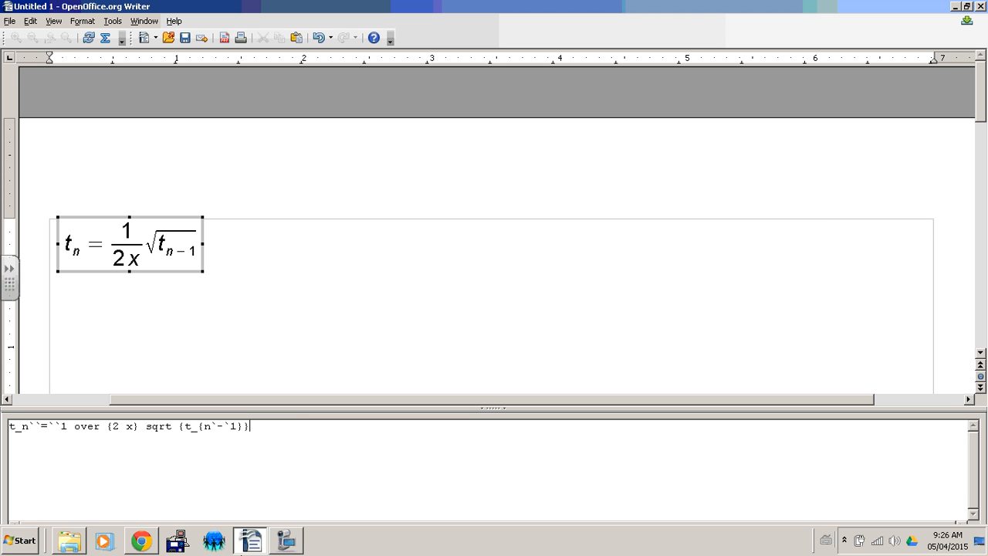
{"action": "left_click", "coordinate": [21, 540]}
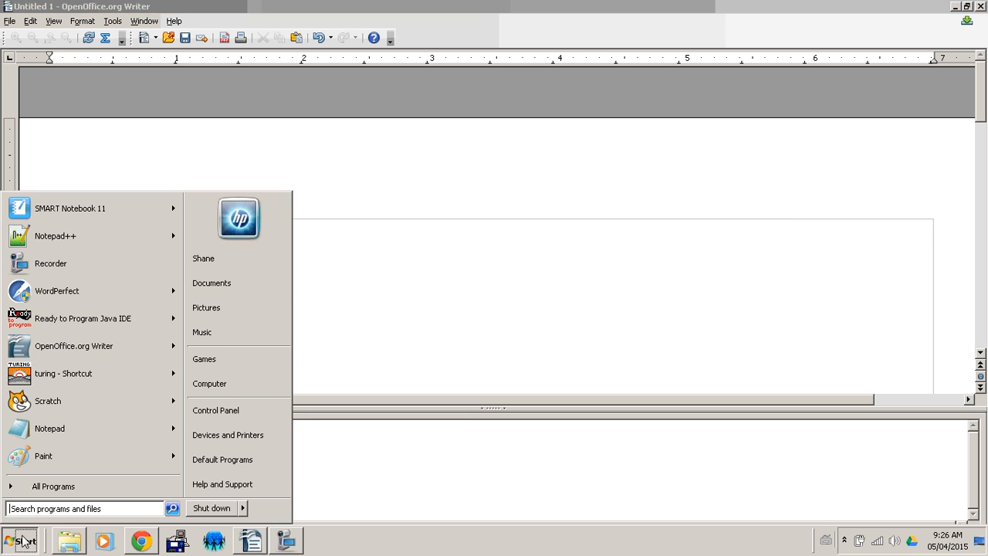
{"action": "left_click", "coordinate": [44, 298]}
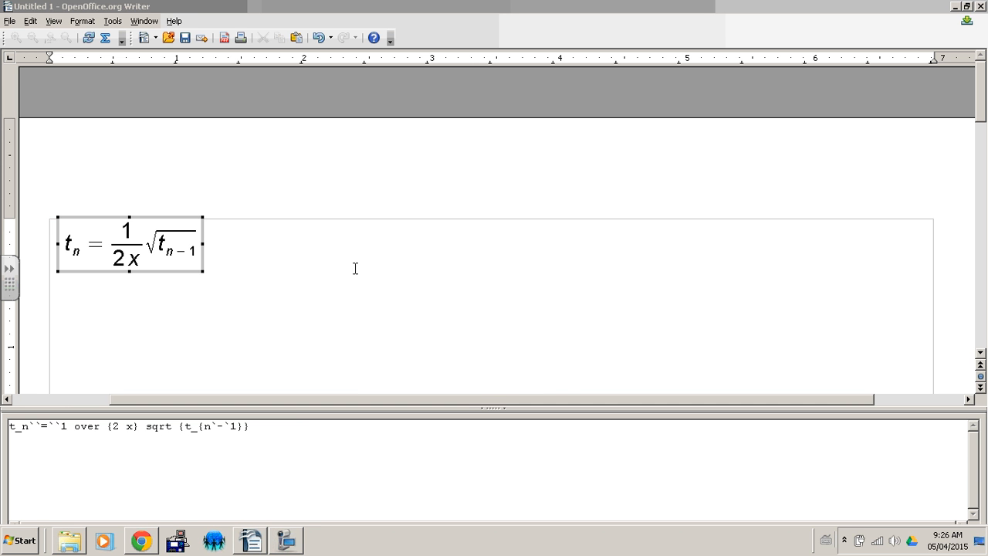
{"action": "left_click", "coordinate": [250, 541]}
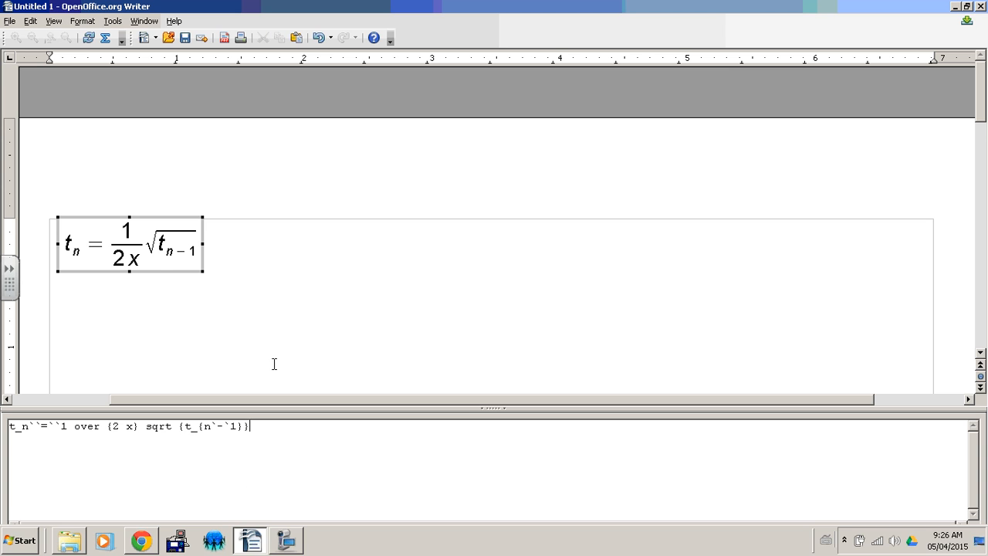
{"action": "left_click", "coordinate": [207, 242]}
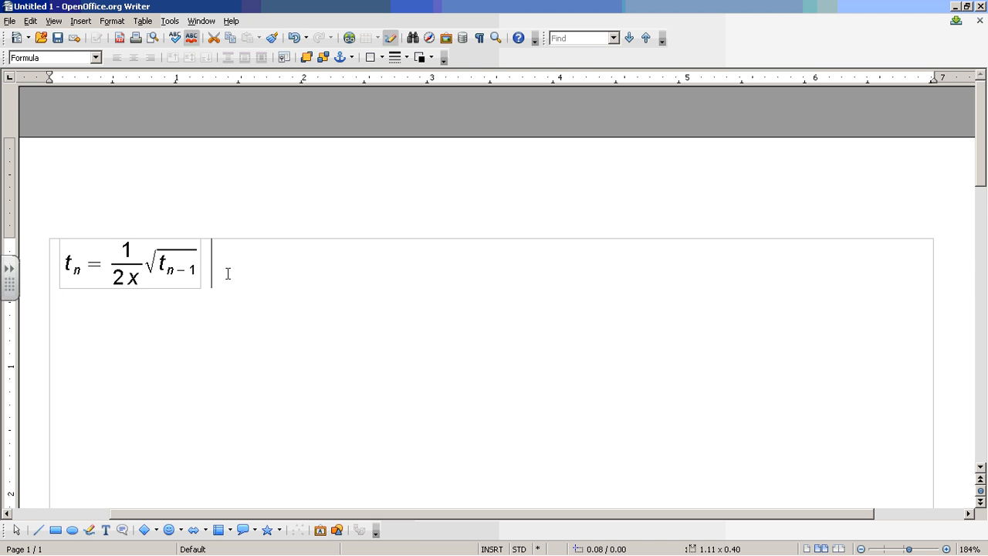
Step: Write "The equation is like a paragraph/" directly after the formula
{"action": "type", "text": "the"}
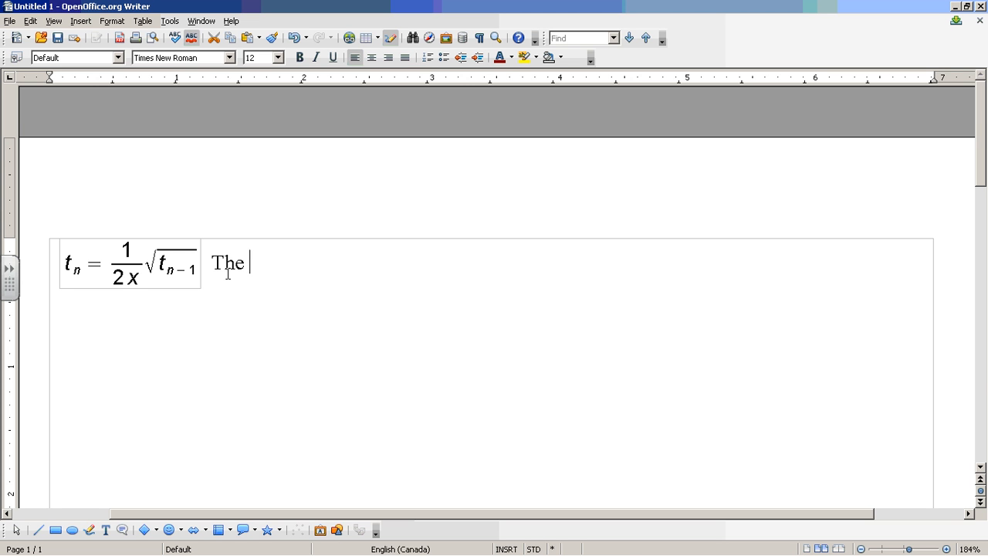
{"action": "type", "text": " equation is like"}
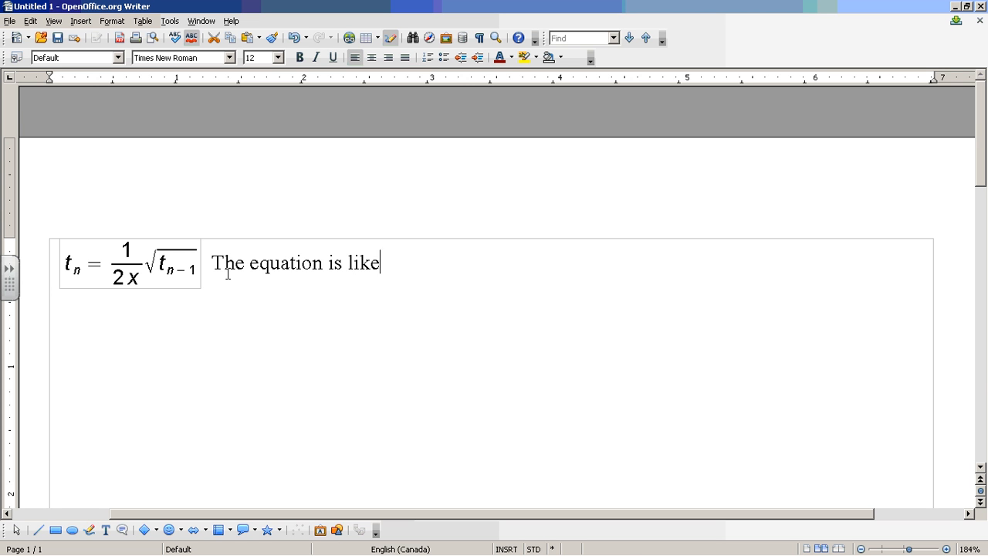
{"action": "type", "text": " a paragraph/"}
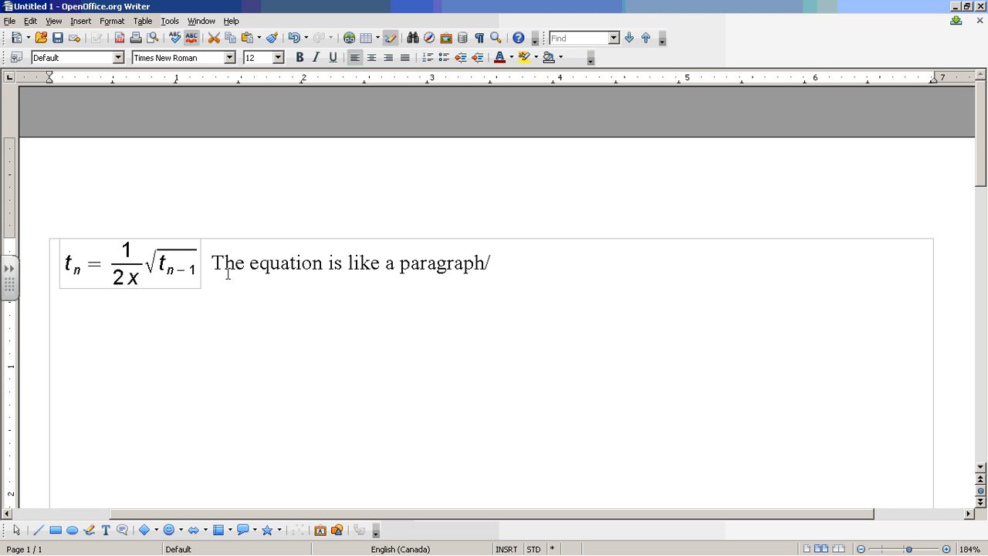
Step: Add the line "Hello. This is character." above the formula and delete the text following the formula
{"action": "key", "text": "Up"}
{"action": "type", "text": "Hello"}
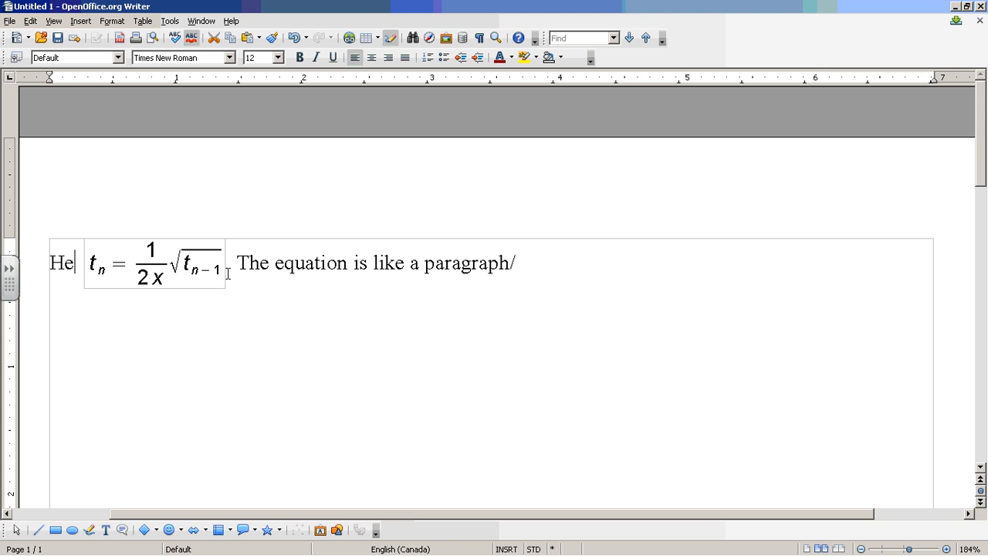
{"action": "type", "text": ". This is "}
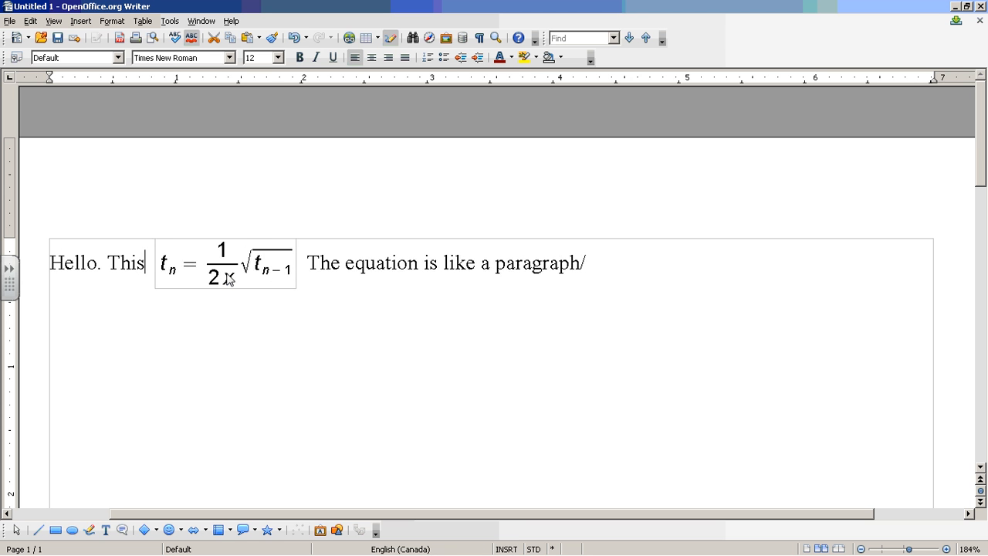
{"action": "type", "text": "character."}
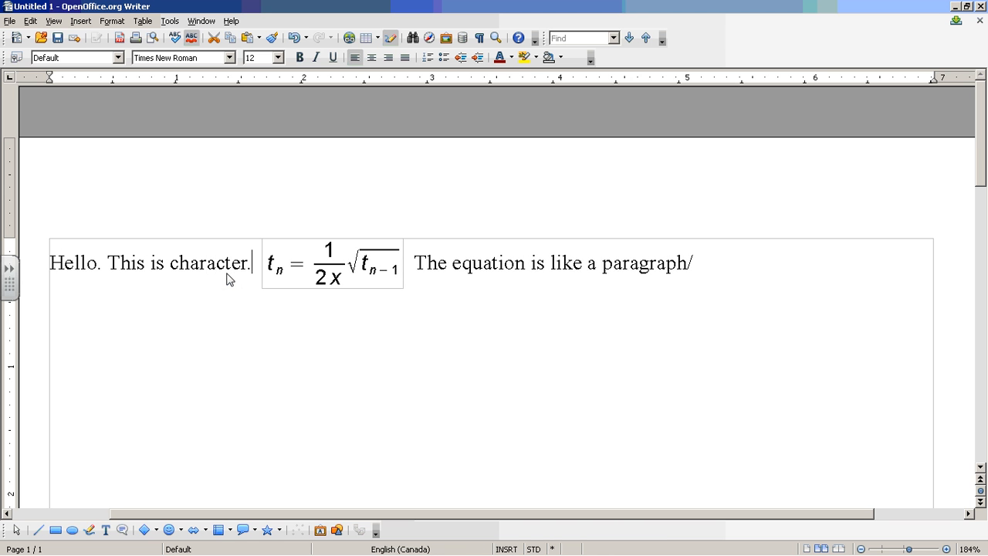
{"action": "key", "text": "Return"}
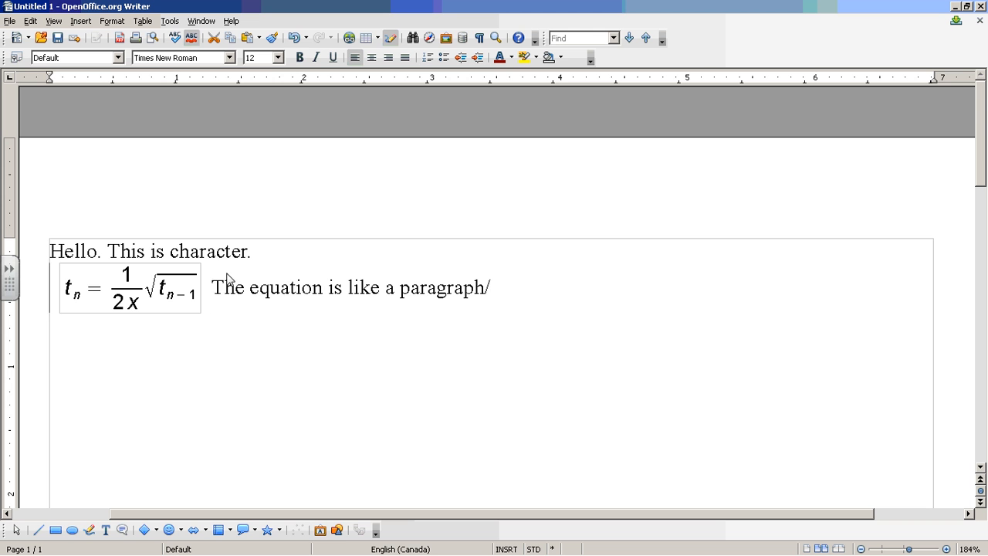
{"action": "key", "text": "shift+ctrl+End"}
{"action": "key", "text": "Delete"}
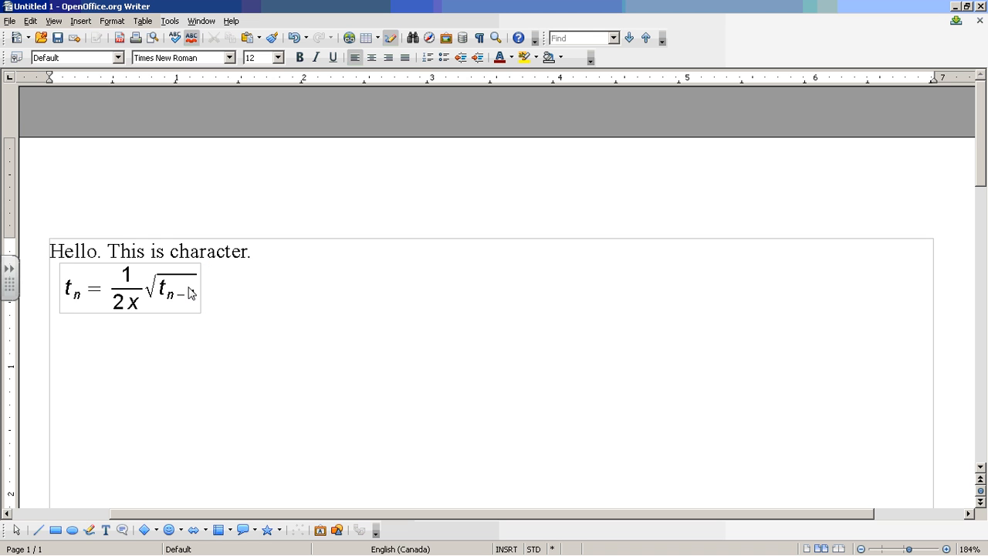
Step: Examine the anchor and wrap options available for the formula object
{"action": "right_click", "coordinate": [190, 290]}
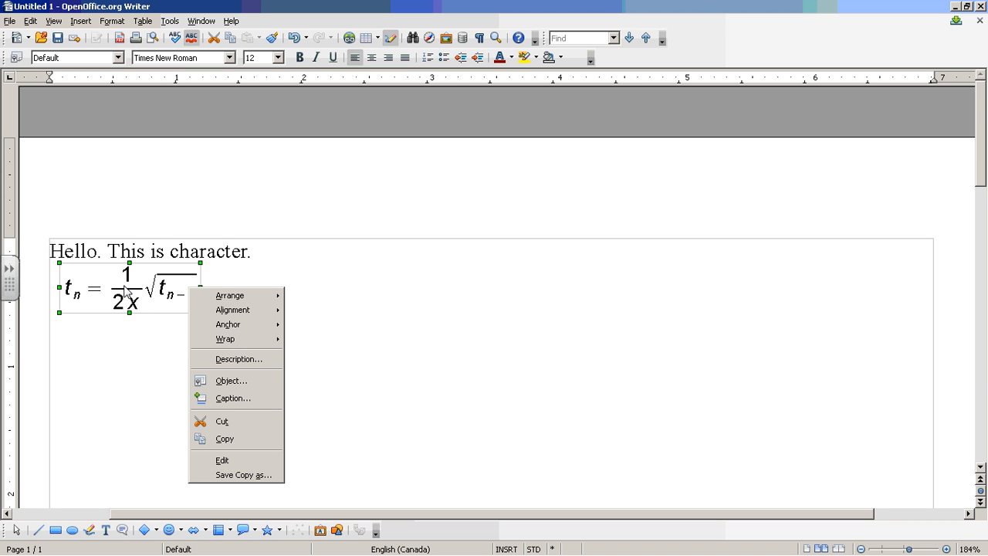
{"action": "mouse_move", "coordinate": [247, 330]}
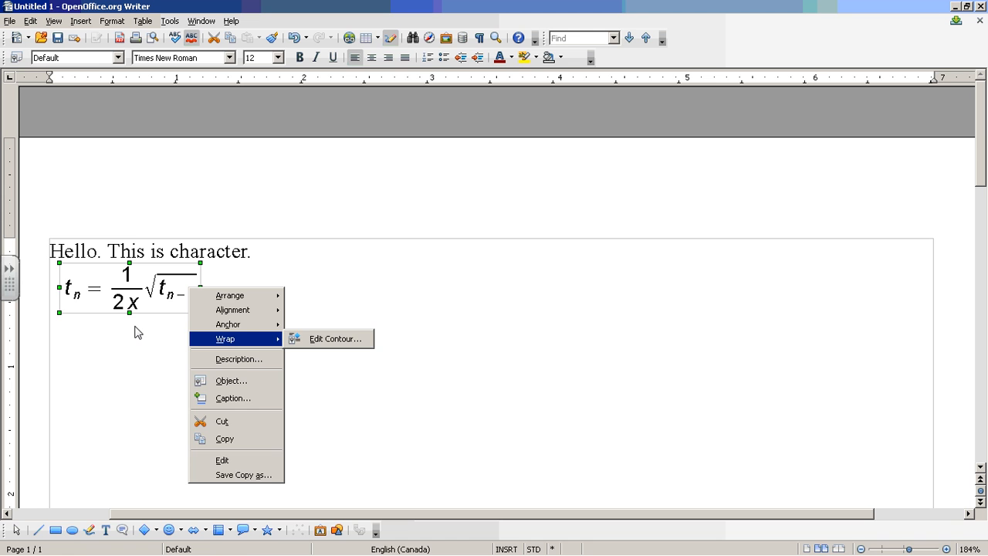
{"action": "left_click", "coordinate": [112, 360]}
Step: Switch to the blank WordPerfect document and insert an equation
{"action": "mouse_move", "coordinate": [215, 553]}
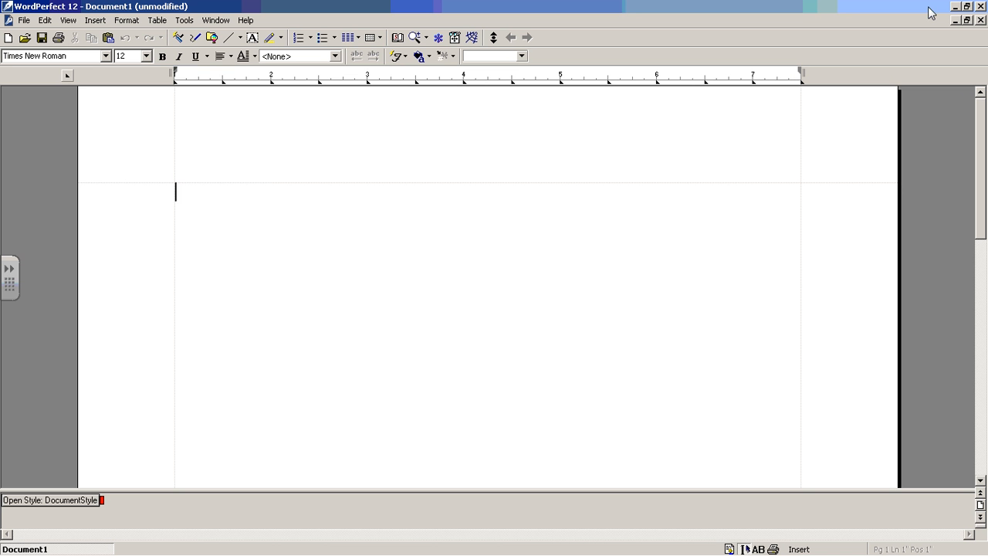
{"action": "left_click", "coordinate": [95, 21]}
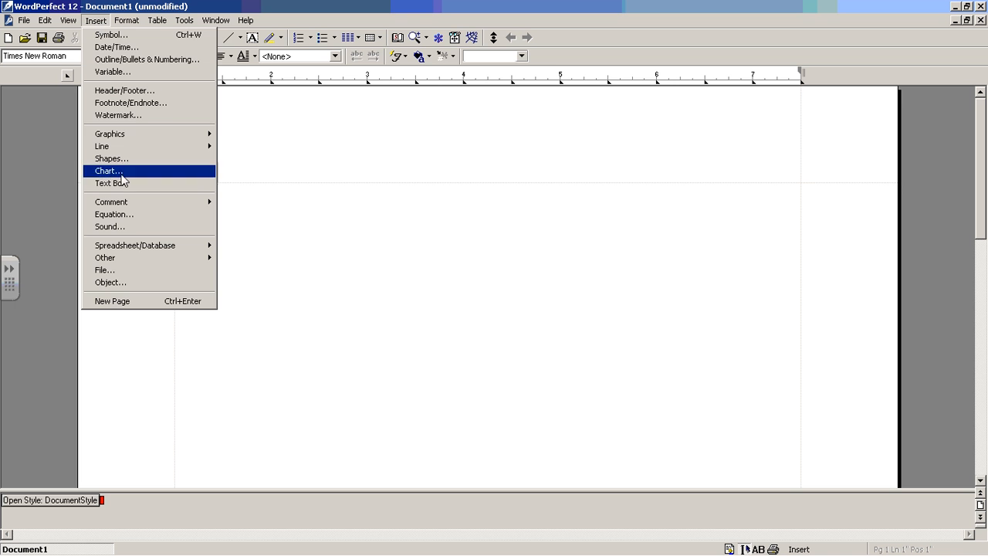
{"action": "left_click", "coordinate": [115, 215]}
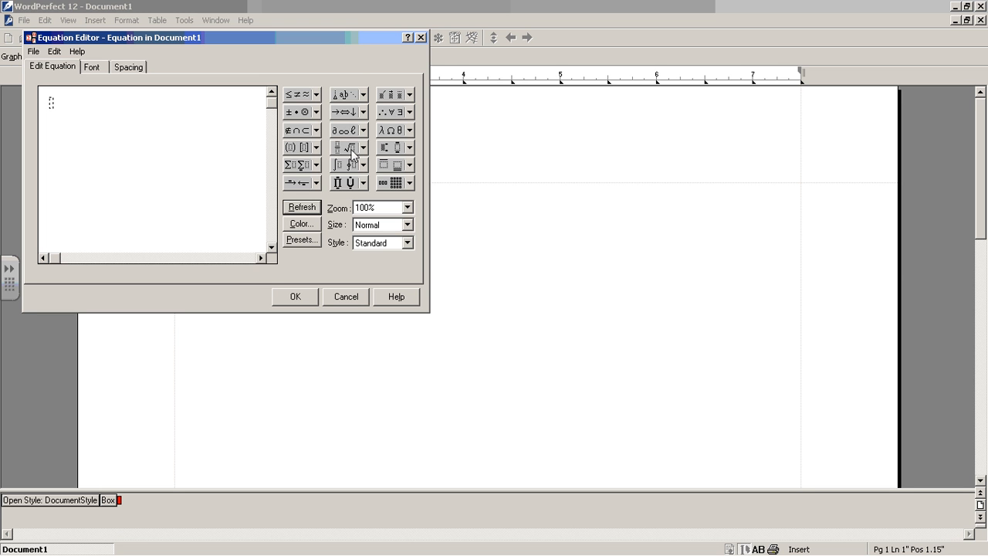
Step: Enter t with the subscript n in the equation, followed by an equals sign
{"action": "left_click", "coordinate": [409, 148]}
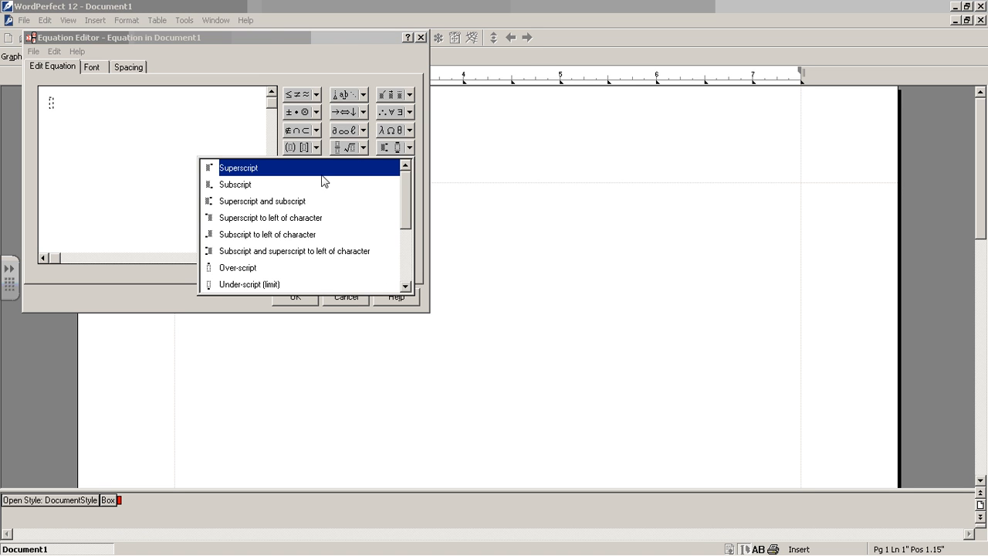
{"action": "left_click", "coordinate": [302, 188]}
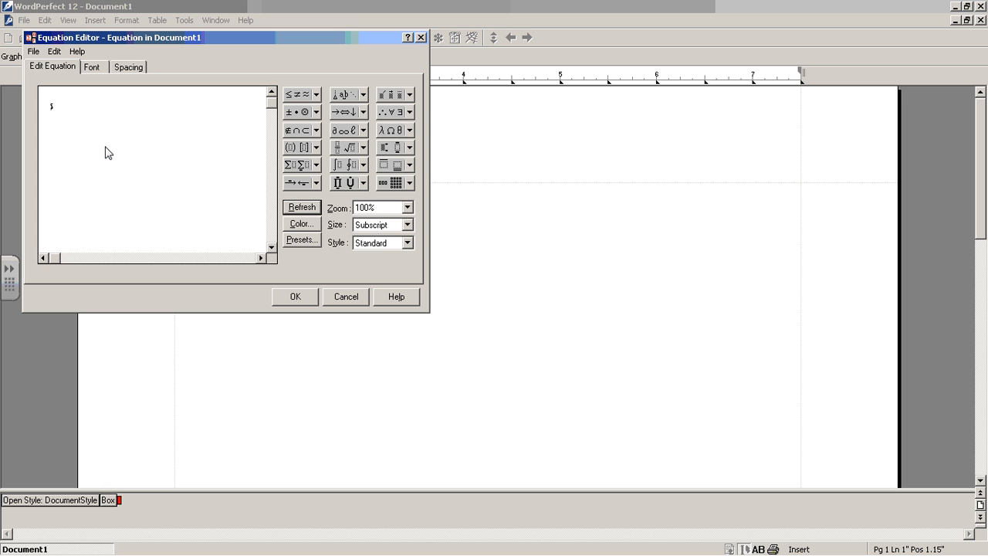
{"action": "type", "text": "x"}
{"action": "key", "text": "Left"}
{"action": "key", "text": "Left"}
{"action": "key", "text": "Right"}
{"action": "key", "text": "Right"}
{"action": "key", "text": "Right"}
Step: Add a full-size vertical fraction of 1 over 2 after the equals sign
{"action": "left_click", "coordinate": [347, 150]}
{"action": "left_click", "coordinate": [276, 171]}
{"action": "type", "text": "1"}
{"action": "key", "text": "Tab"}
{"action": "type", "text": "2"}
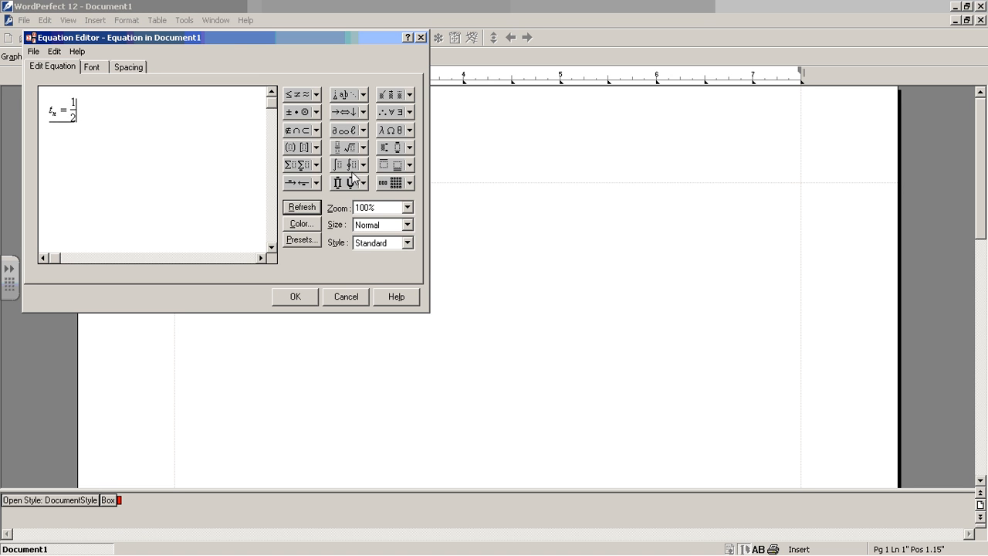
Step: Add a square root containing tn-1 after the fraction and turn n-1 into a subscript of t
{"action": "left_click", "coordinate": [363, 147]}
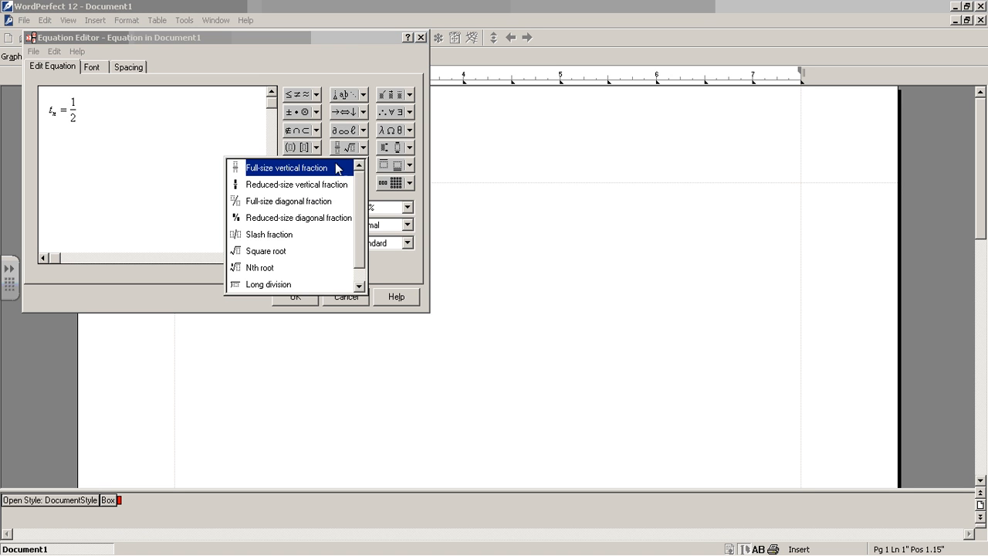
{"action": "left_click", "coordinate": [262, 251]}
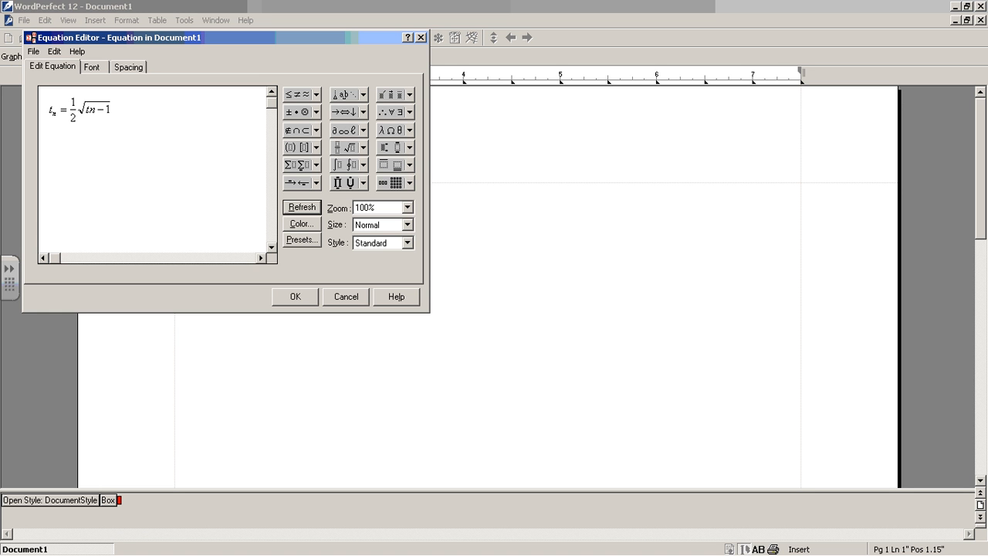
{"action": "left_click_drag", "start_coordinate": [91, 109], "coordinate": [110, 110]}
{"action": "left_click", "coordinate": [409, 148]}
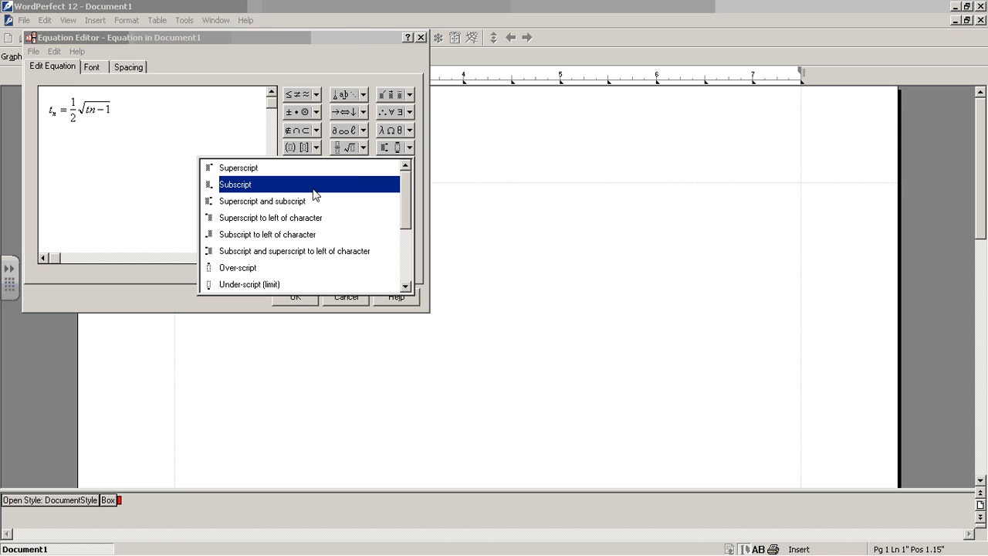
{"action": "left_click", "coordinate": [271, 185]}
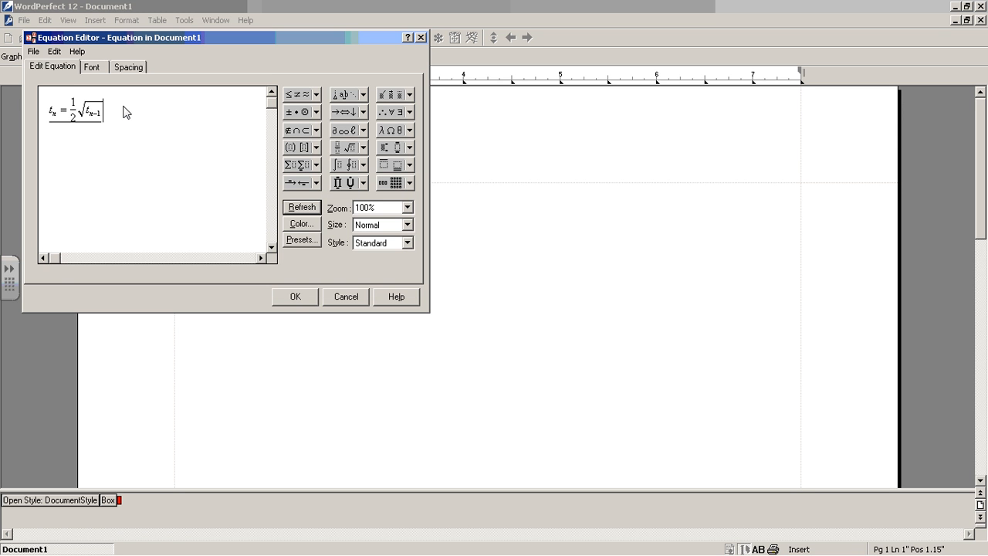
Step: Place the finished equation in the document and write "The equation is here." after it
{"action": "left_click", "coordinate": [296, 299]}
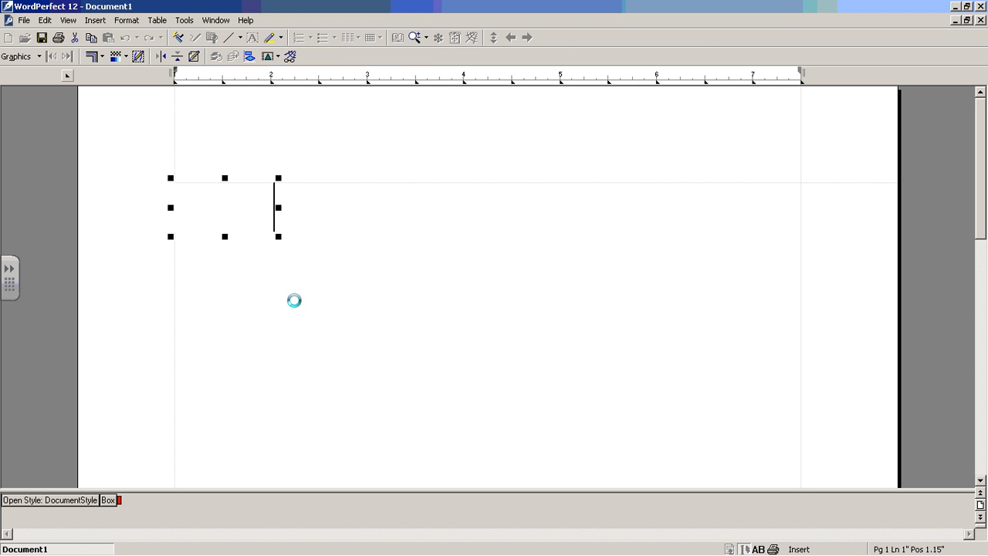
{"action": "left_click", "coordinate": [306, 201]}
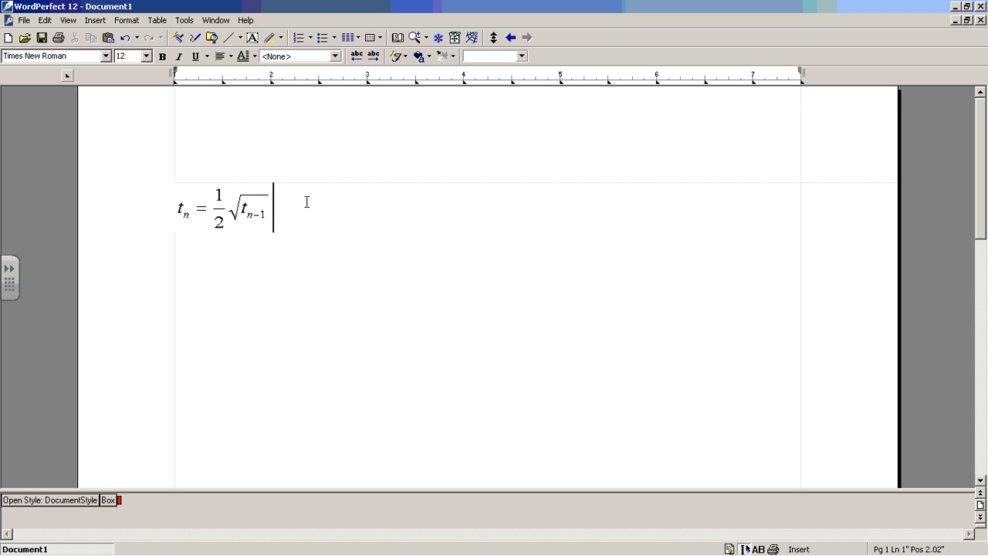
{"action": "right_click", "coordinate": [242, 207]}
{"action": "left_click", "coordinate": [318, 190]}
{"action": "type", "text": "The equation is here."}
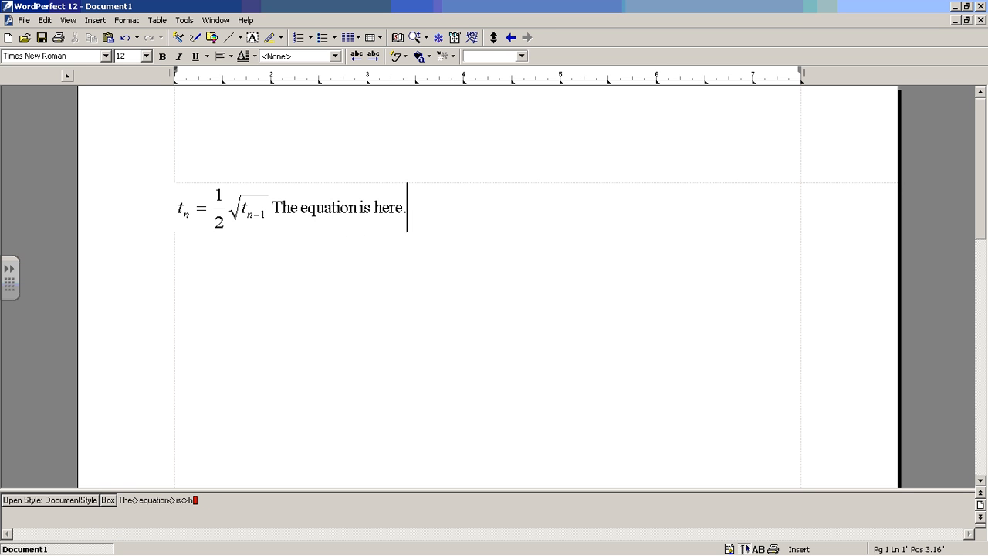
Step: Examine the equation's box position settings and its attachment choices, then return to the end of the text line
{"action": "left_click", "coordinate": [195, 210]}
{"action": "right_click", "coordinate": [194, 212]}
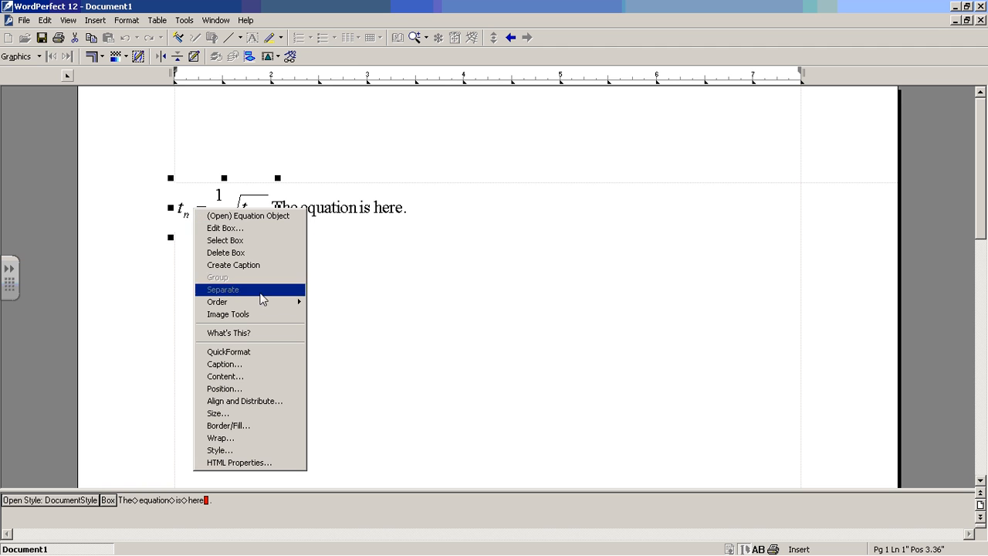
{"action": "left_click", "coordinate": [245, 390]}
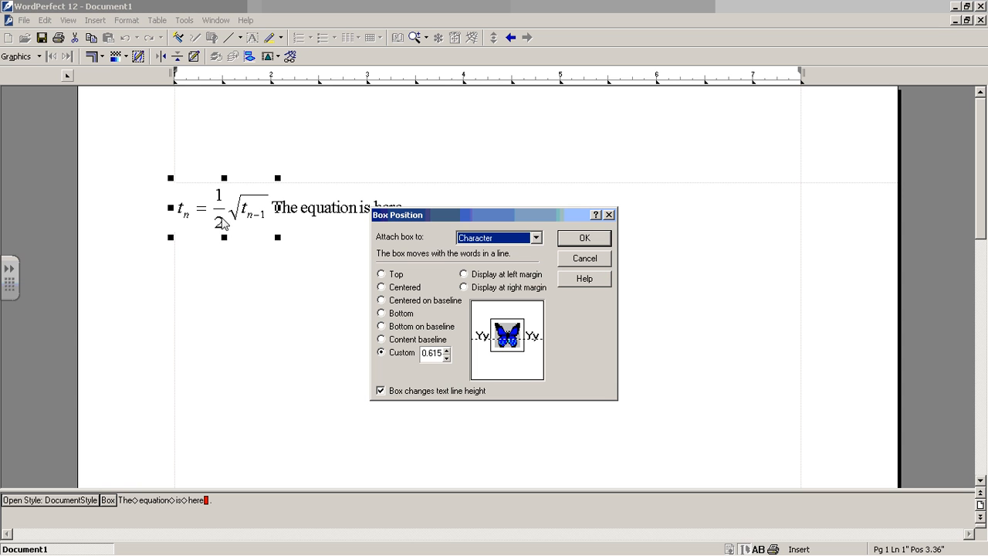
{"action": "left_click", "coordinate": [536, 239]}
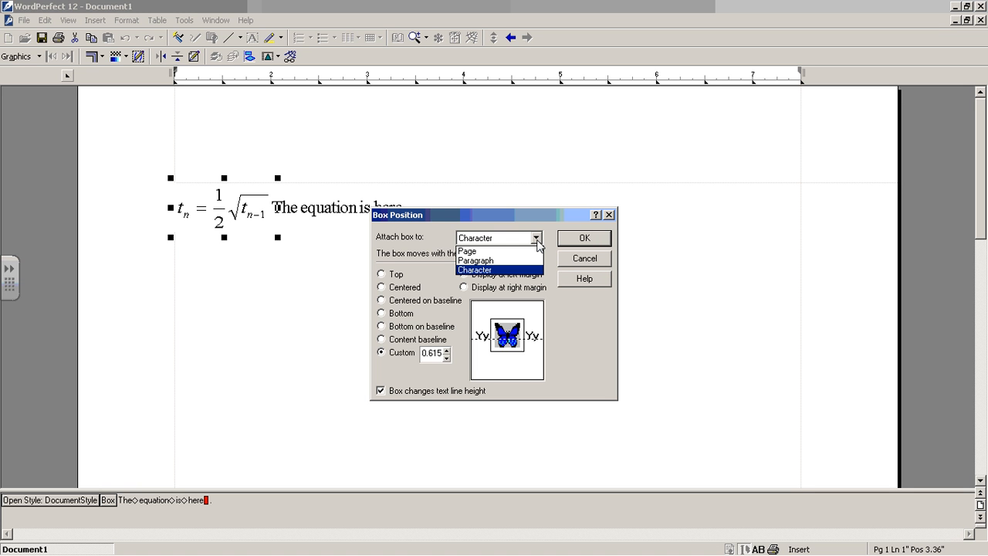
{"action": "left_click", "coordinate": [594, 264]}
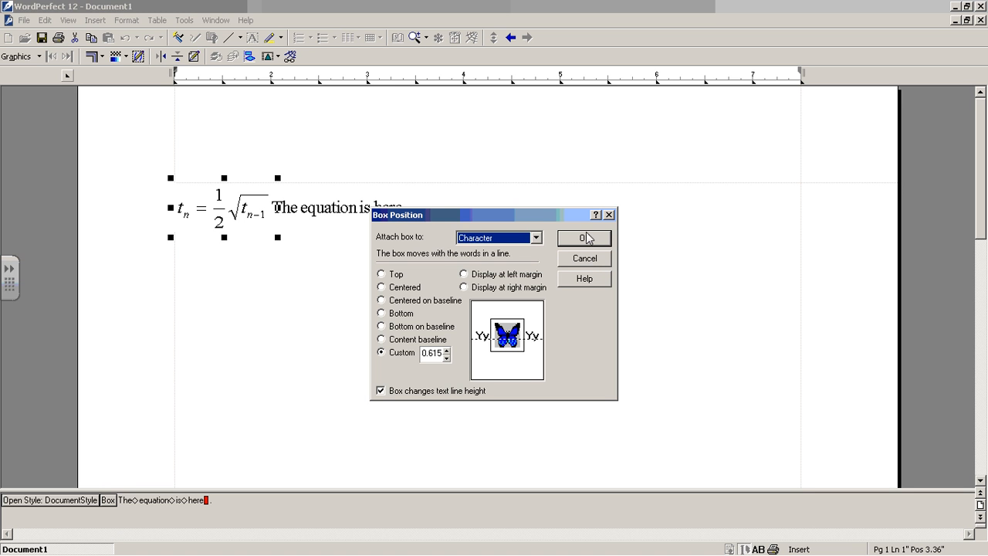
{"action": "left_click", "coordinate": [609, 214]}
{"action": "type", "text": "."}
{"action": "left_click", "coordinate": [461, 202]}
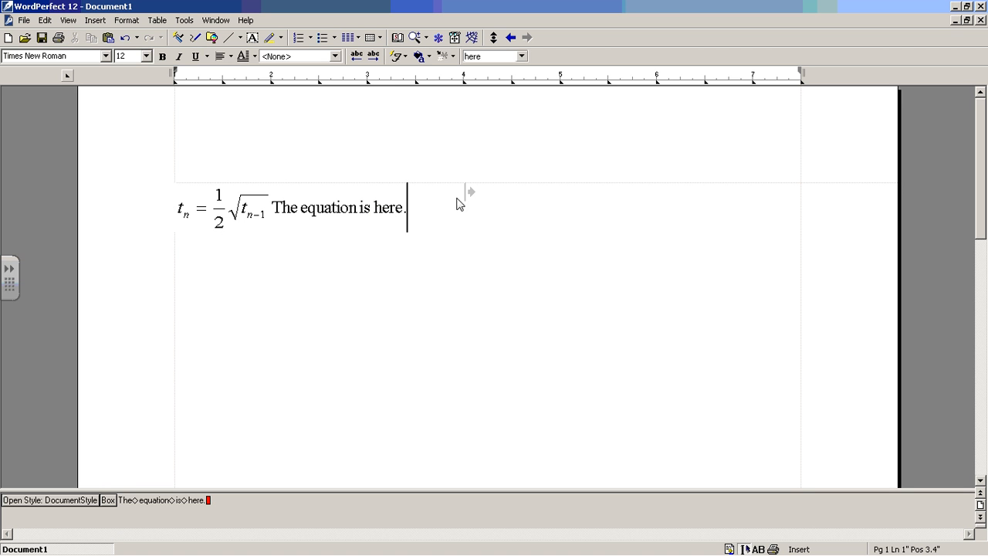